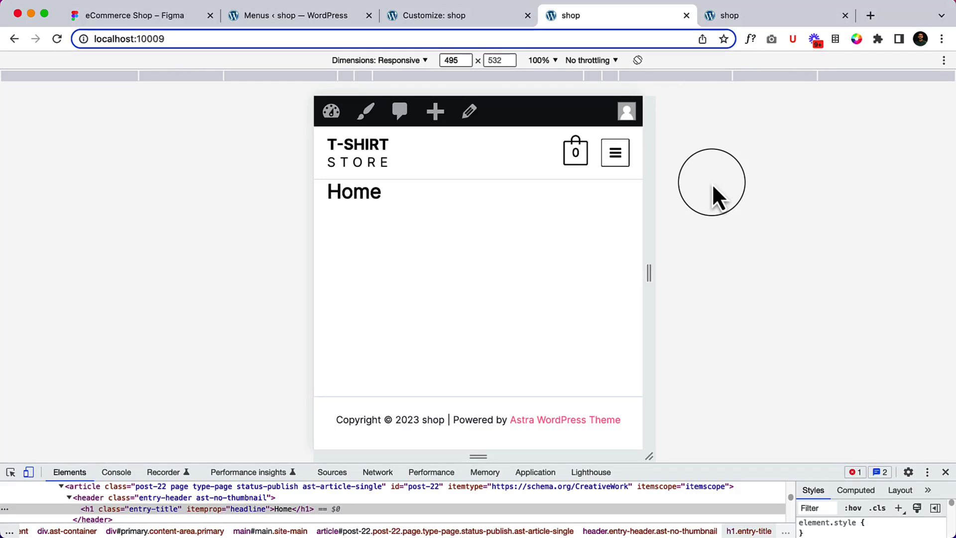
Step: Close the developer tools and examine the Home page design in Figma down to its newsletter and footer section
left_click(946, 472)
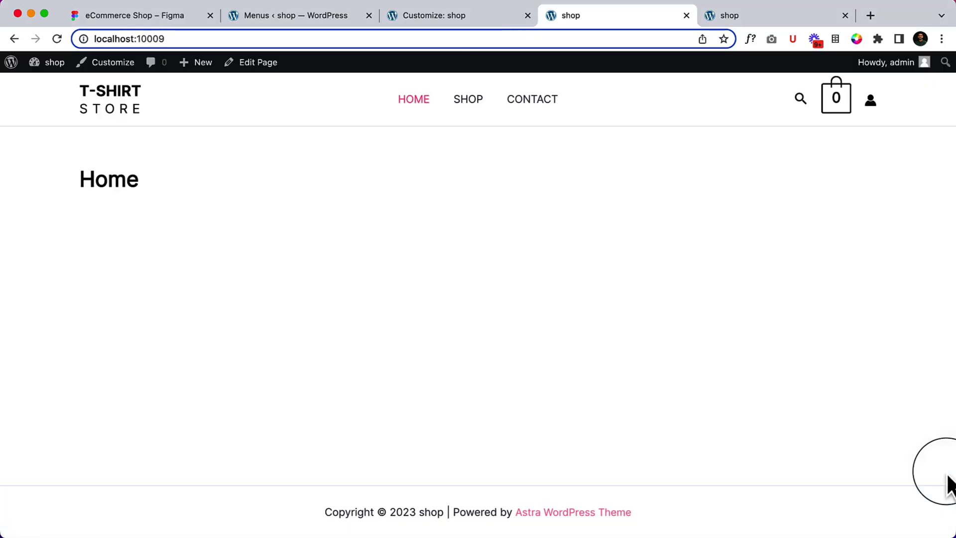
left_click(414, 15)
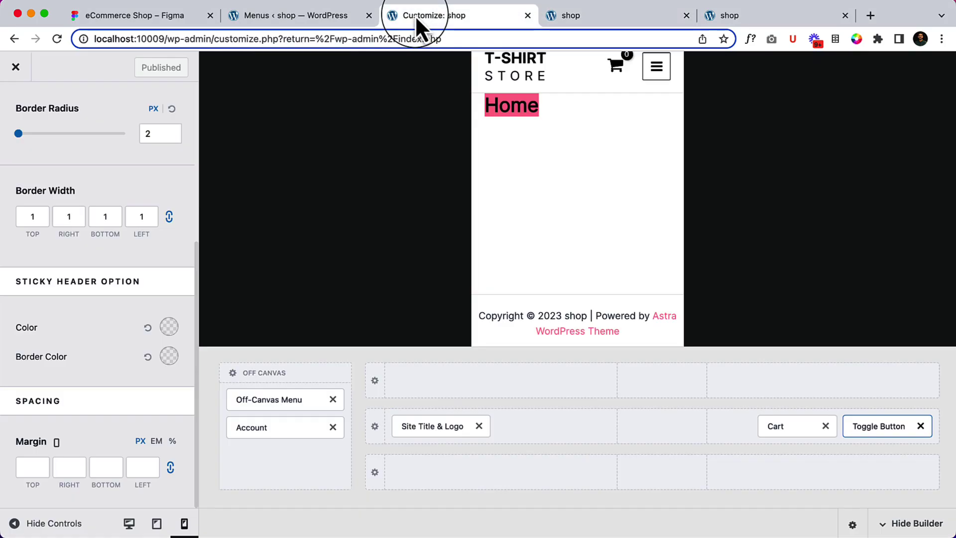
left_click(154, 16)
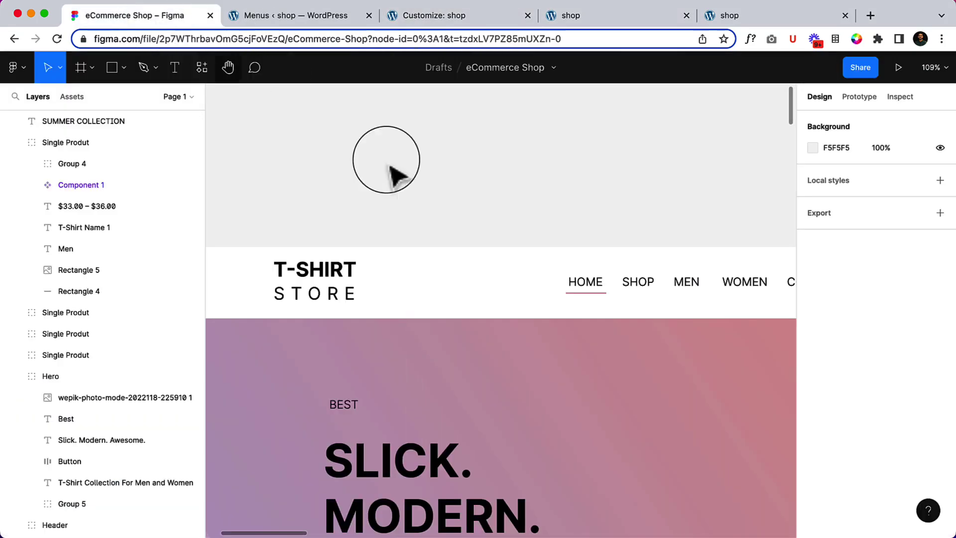
scroll(496, 373, "left", 5)
scroll(496, 373, "up", 2)
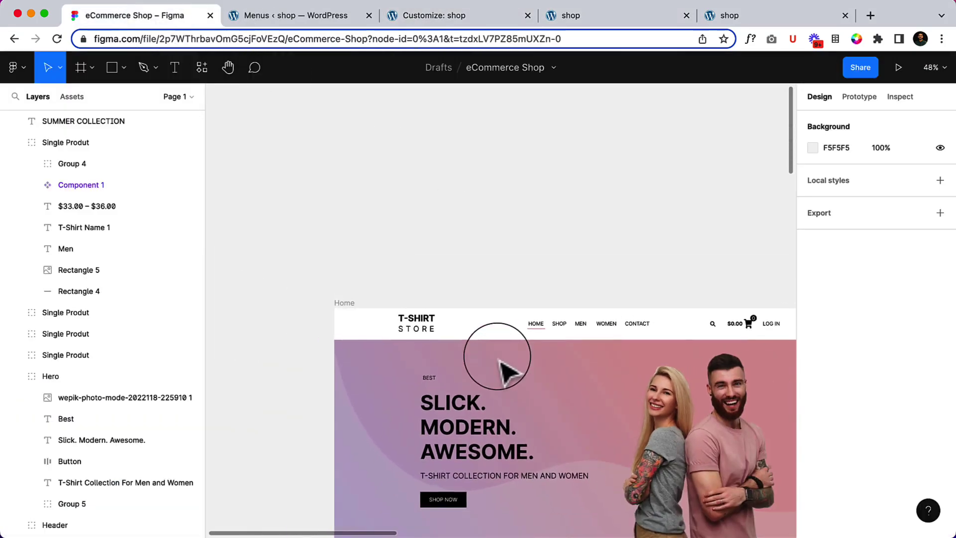
scroll(500, 363, "down", 5)
scroll(501, 363, "right", 3)
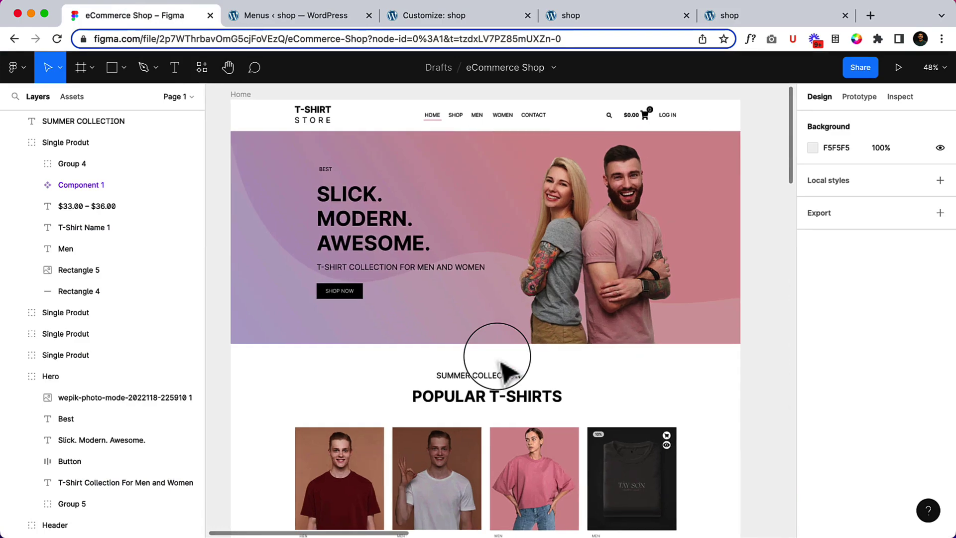
scroll(501, 368, "down", 15)
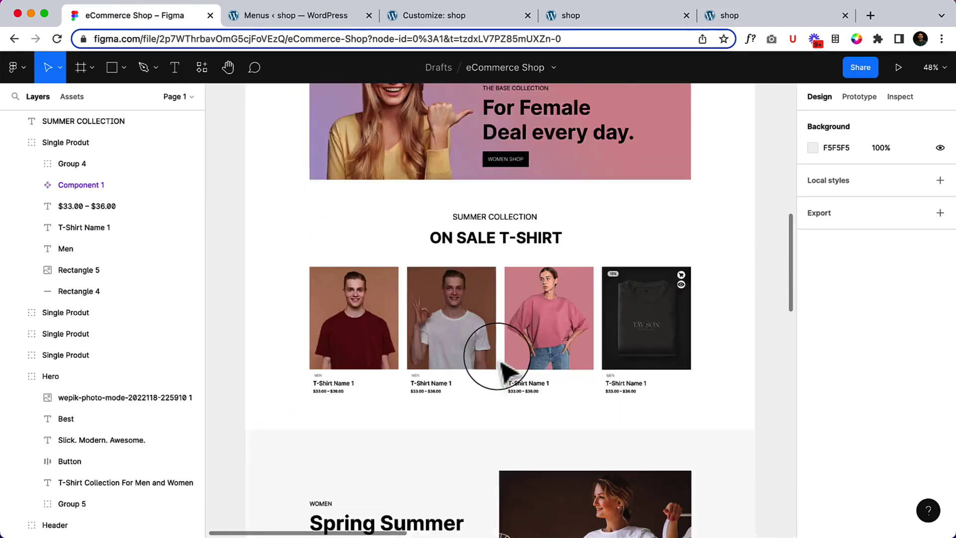
scroll(505, 371, "down", 15)
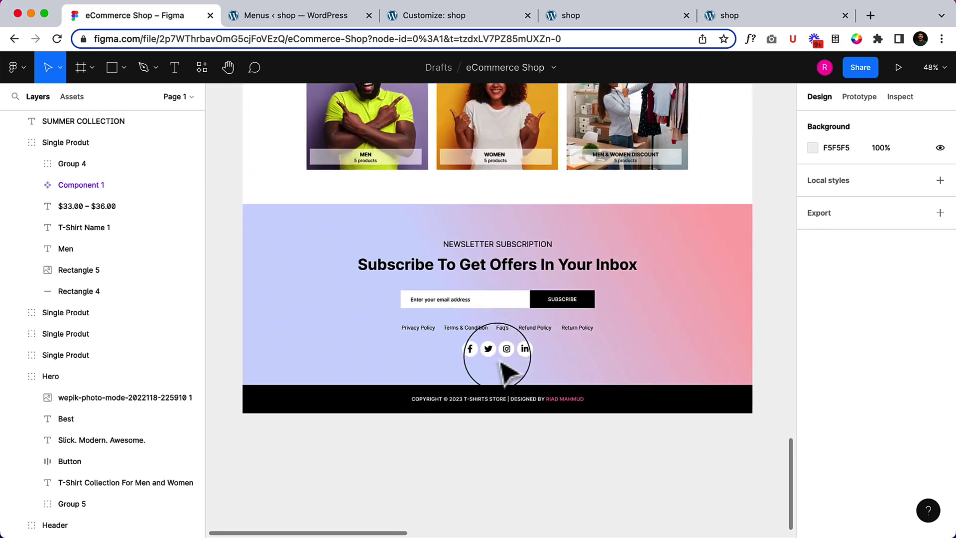
scroll(502, 365, "up", 2)
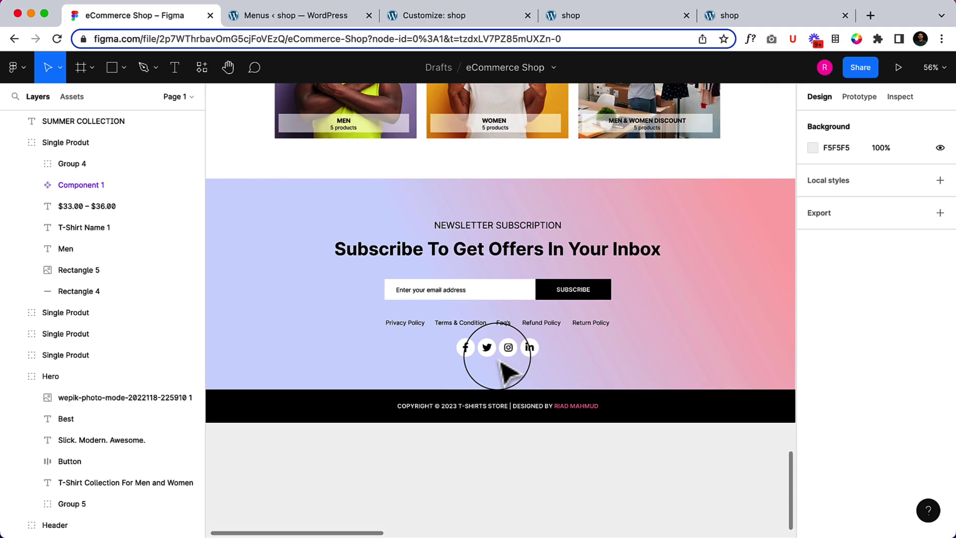
left_click(517, 224)
double_click(518, 225)
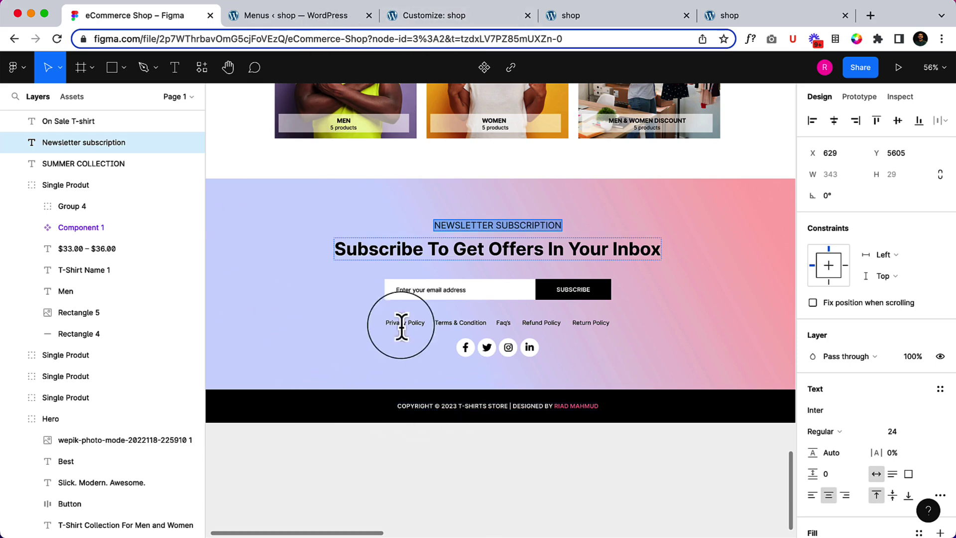
Step: Switch to the WordPress Customizer and open the Footer Builder with the desktop preview
left_click(468, 15)
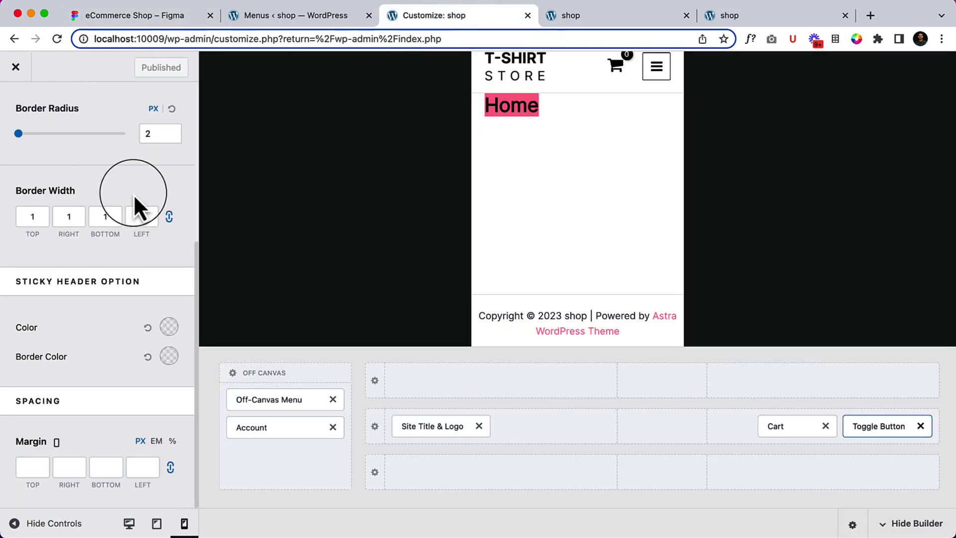
scroll(134, 199, "up", 5)
left_click(129, 524)
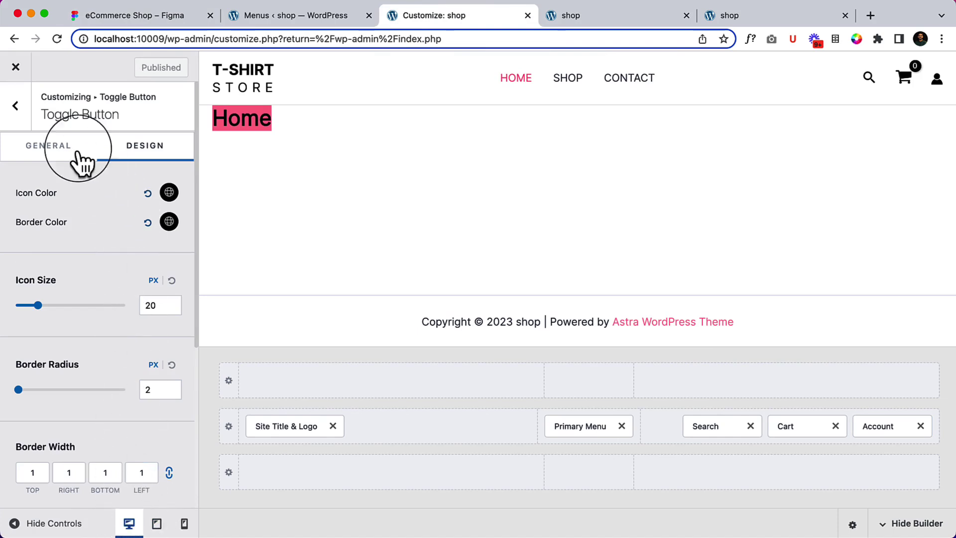
left_click(16, 106)
left_click(15, 105)
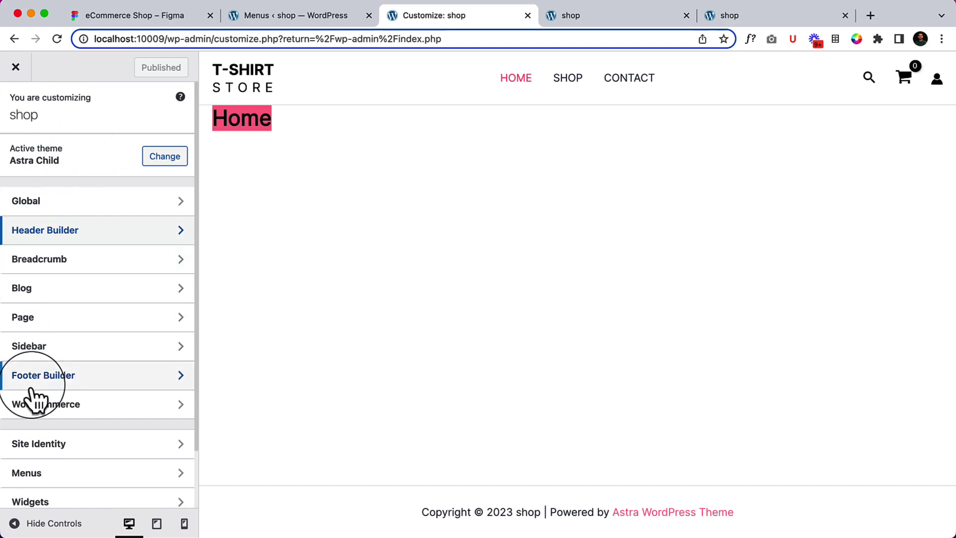
left_click(57, 384)
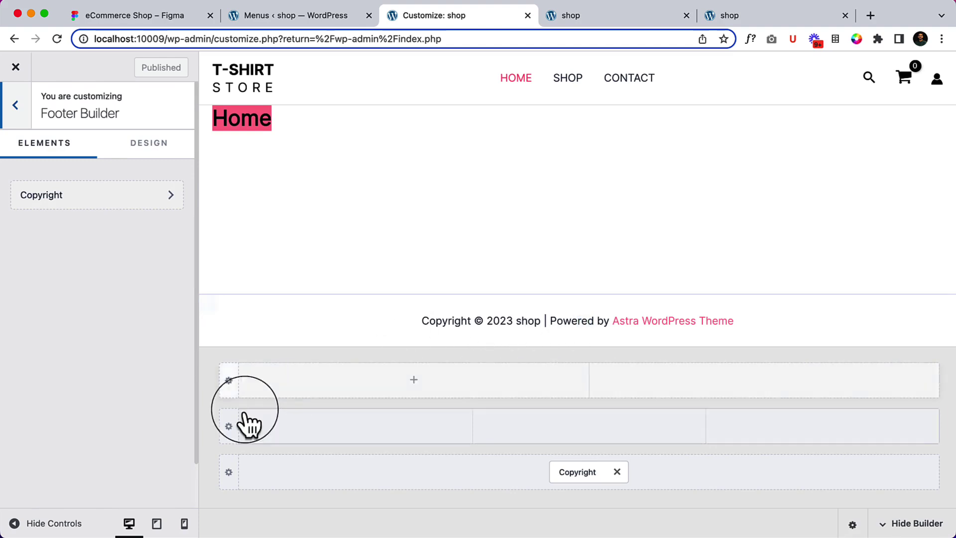
Step: Set the Below Footer row's background color to black
left_click(228, 473)
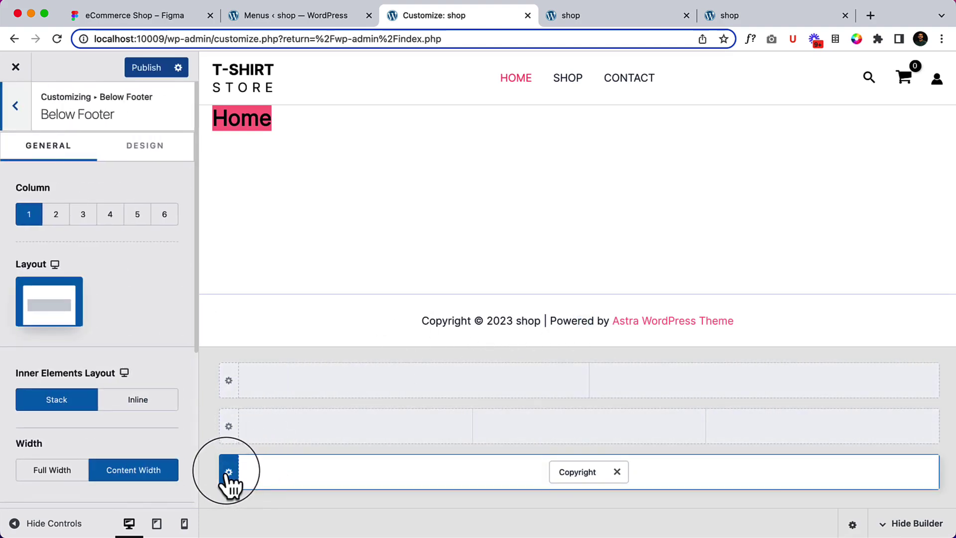
left_click(175, 149)
left_click(170, 328)
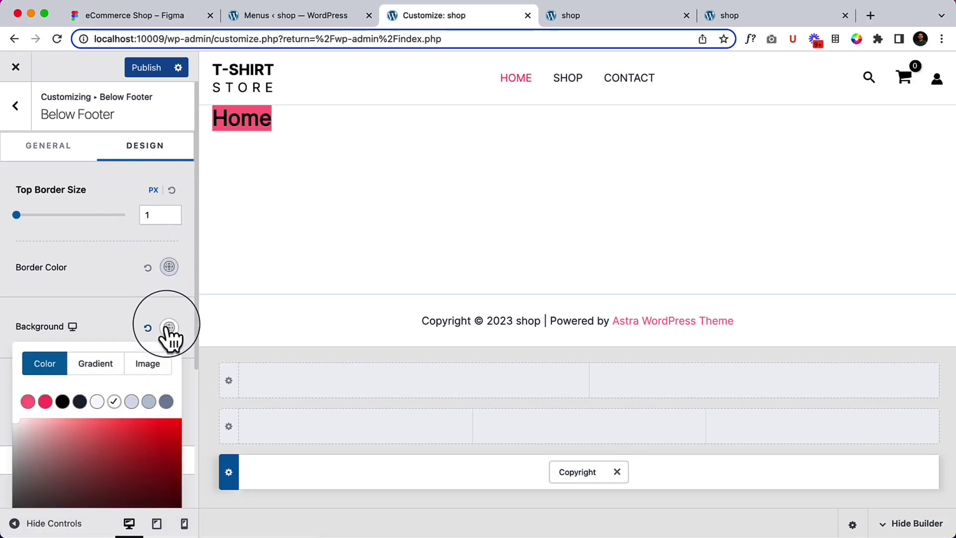
left_click(62, 401)
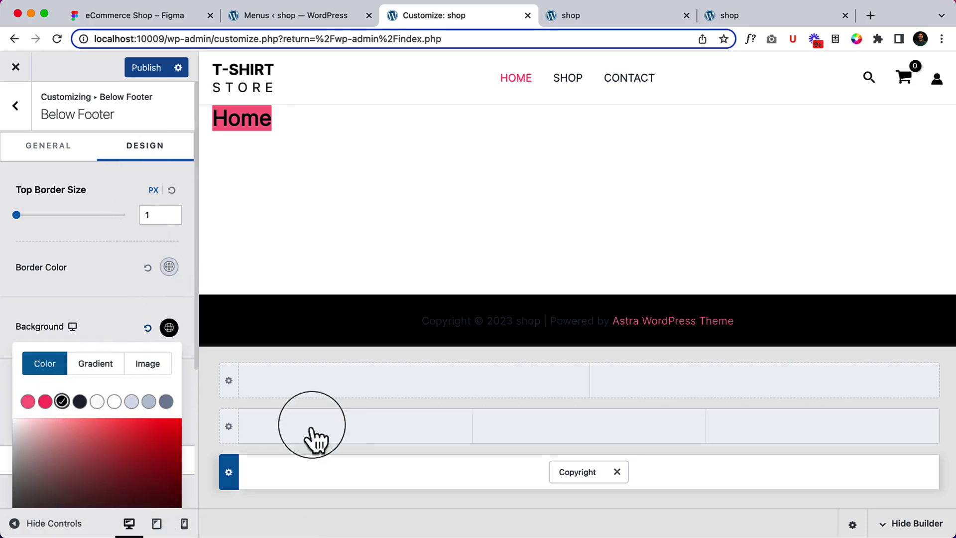
Step: Set the footer Copyright element's text color to Color 5 (F9FAFB), checking the copyright bar in the Figma design
left_click(557, 473)
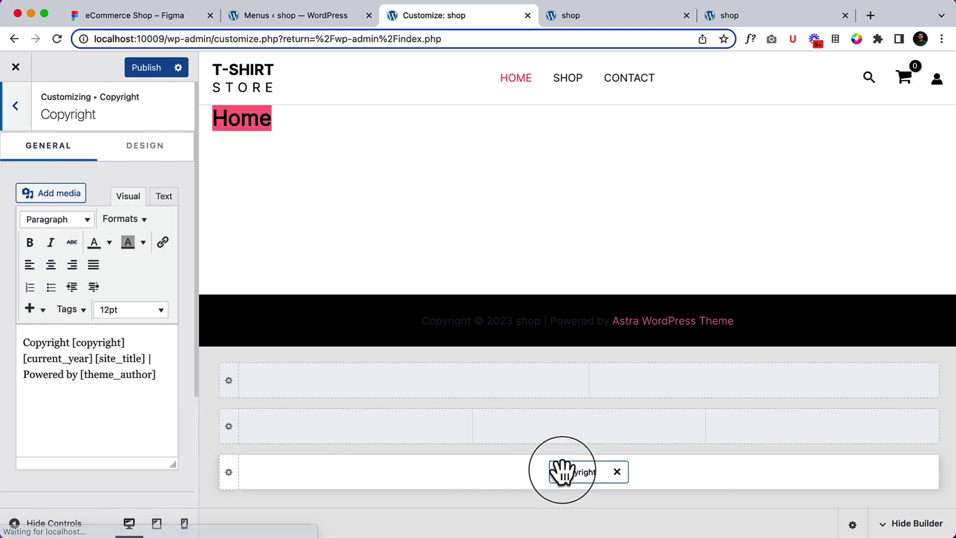
left_click(154, 147)
left_click(149, 192)
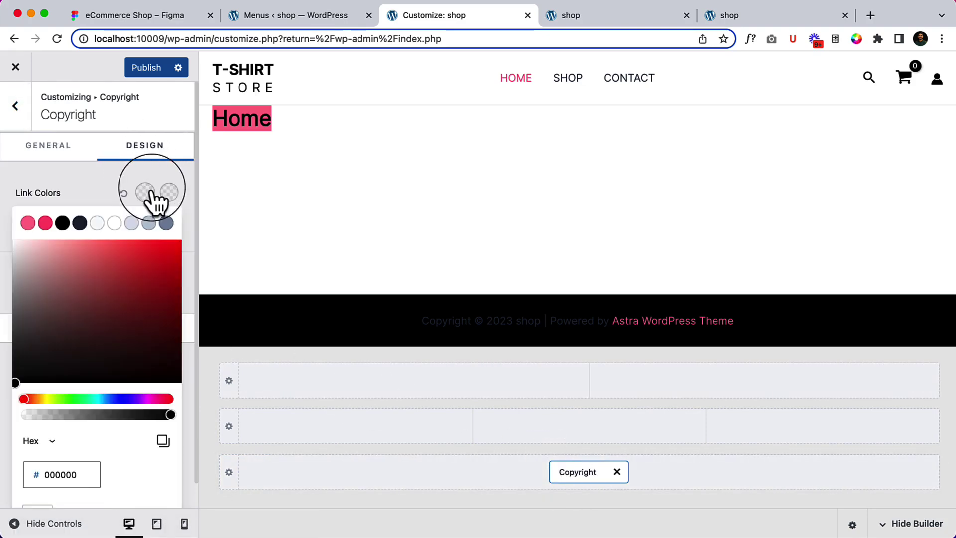
left_click(87, 190)
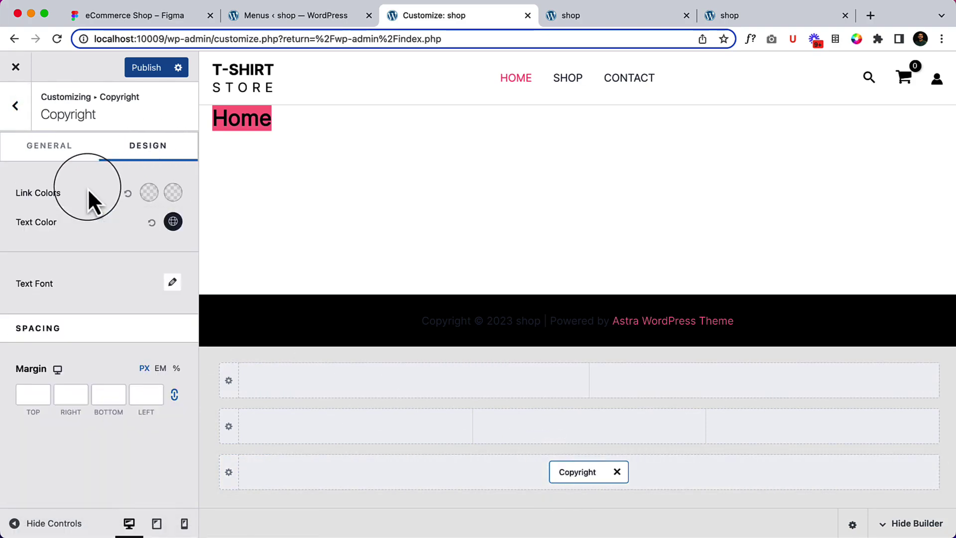
left_click(169, 221)
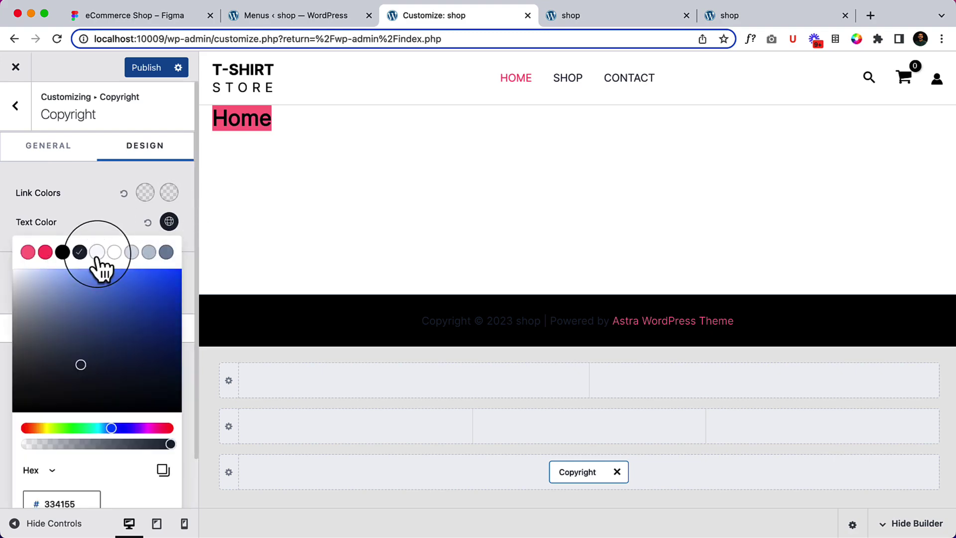
left_click(97, 253)
left_click(160, 20)
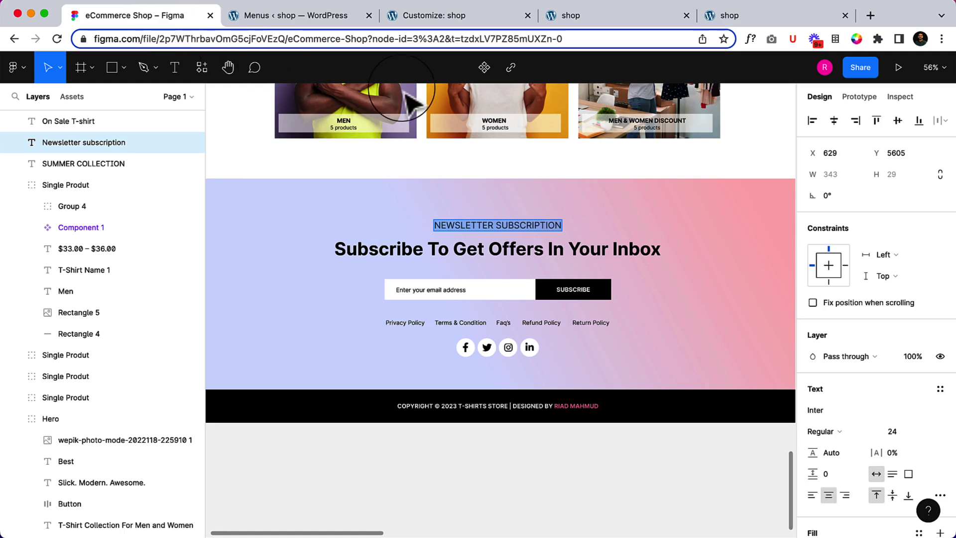
left_click(465, 22)
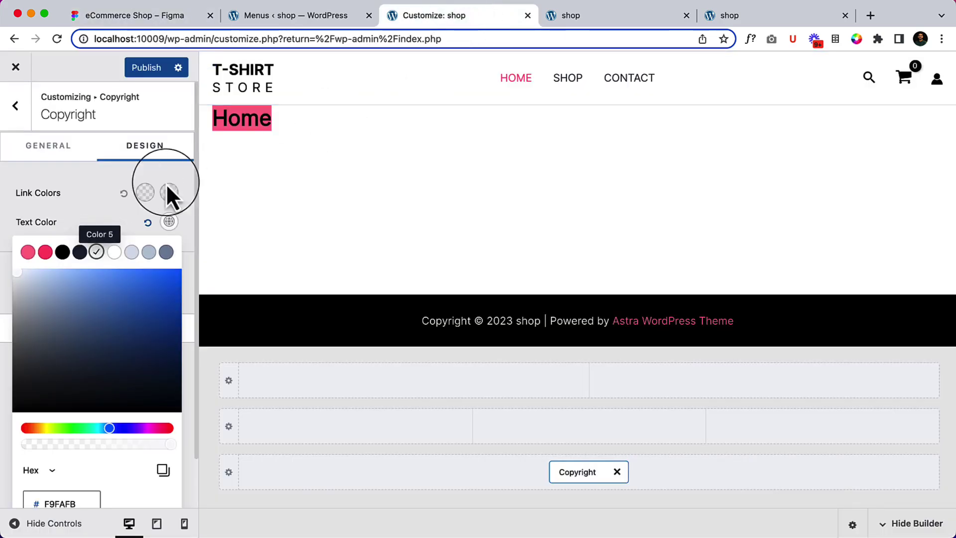
left_click(92, 197)
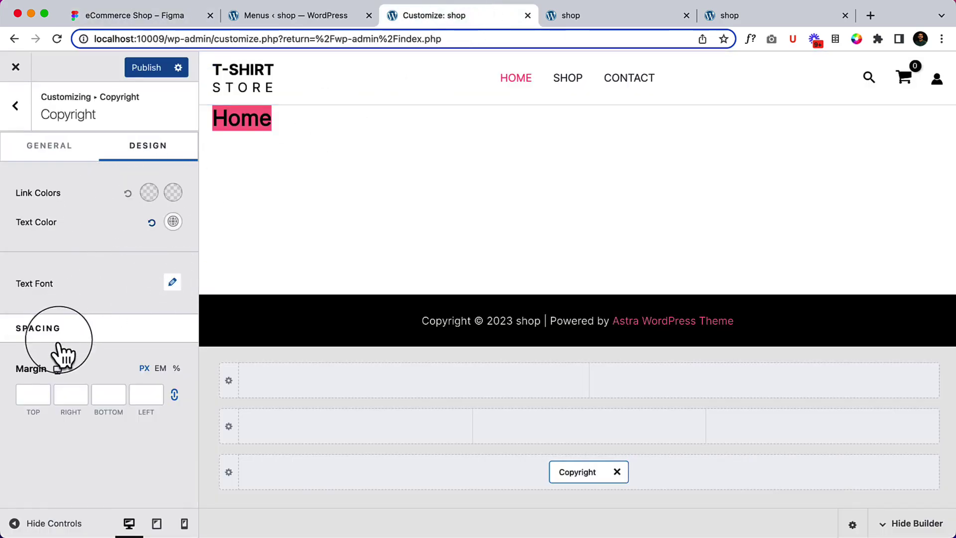
Step: Set the Copyright element's text font to uppercase
left_click(171, 283)
scroll(97, 351, "down", 3)
left_click(82, 486)
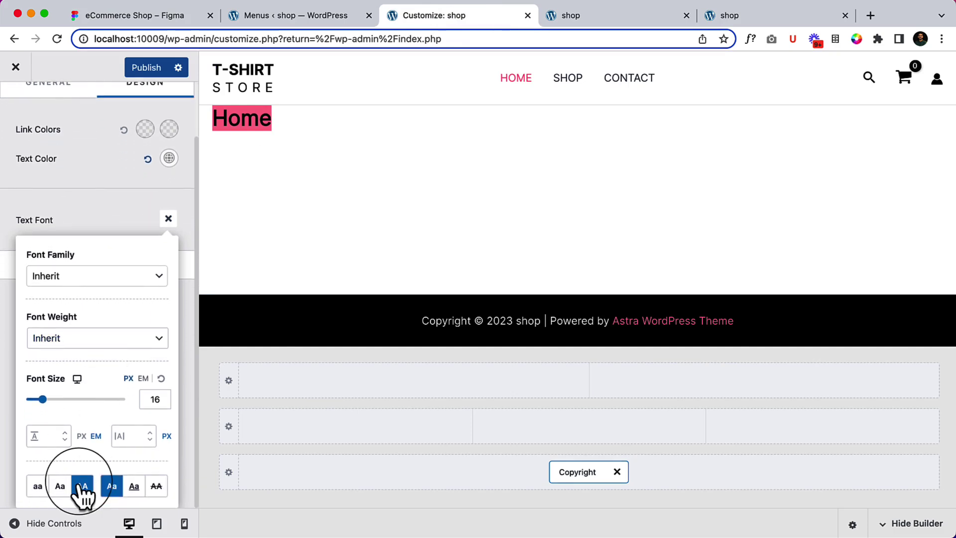
left_click(108, 214)
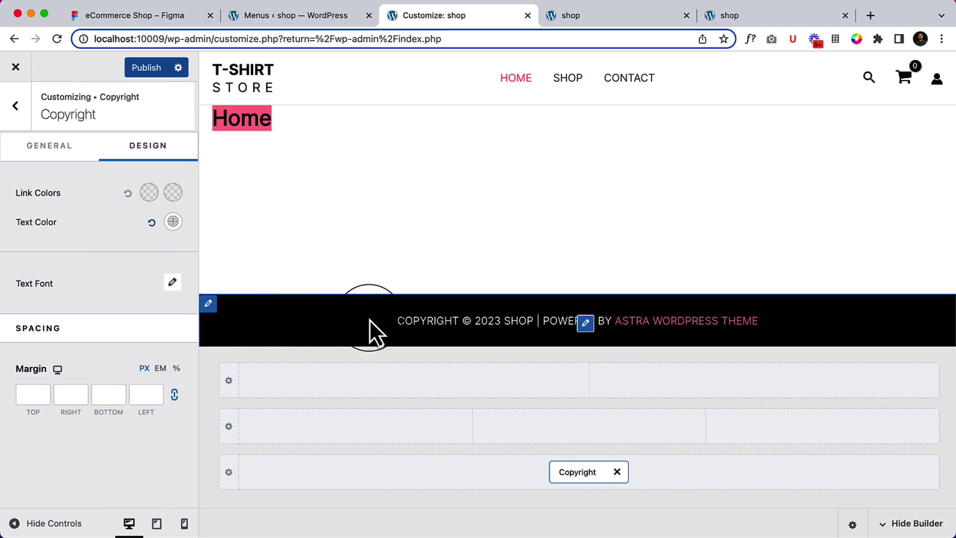
Step: Compare the customized footer with the Figma design and inspect the "Subscribe To Get Offers In Your Inbox" heading
left_click(178, 17)
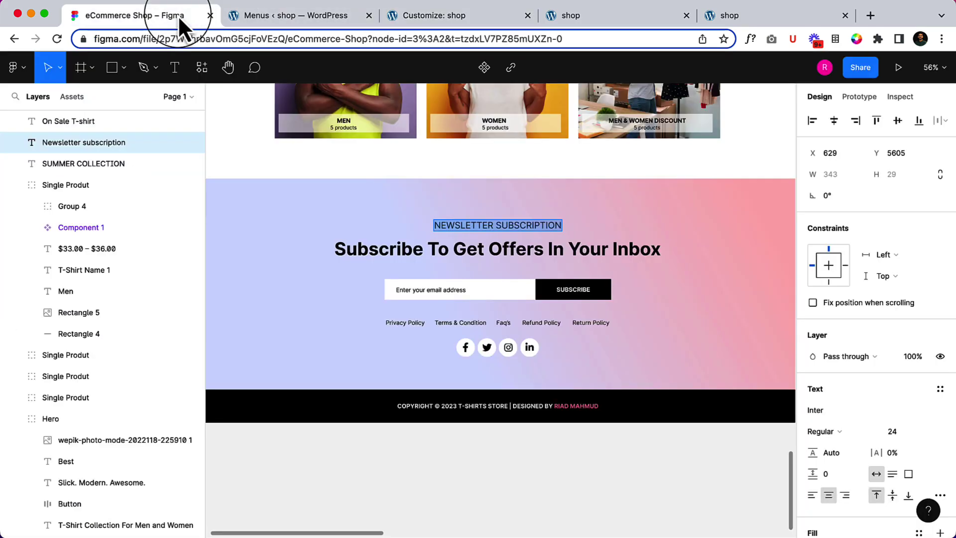
left_click(479, 15)
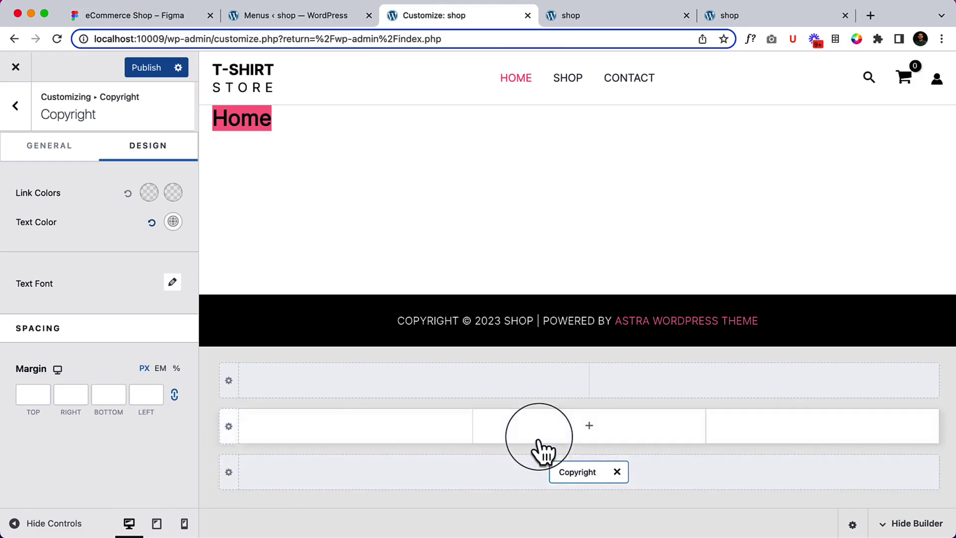
left_click(170, 18)
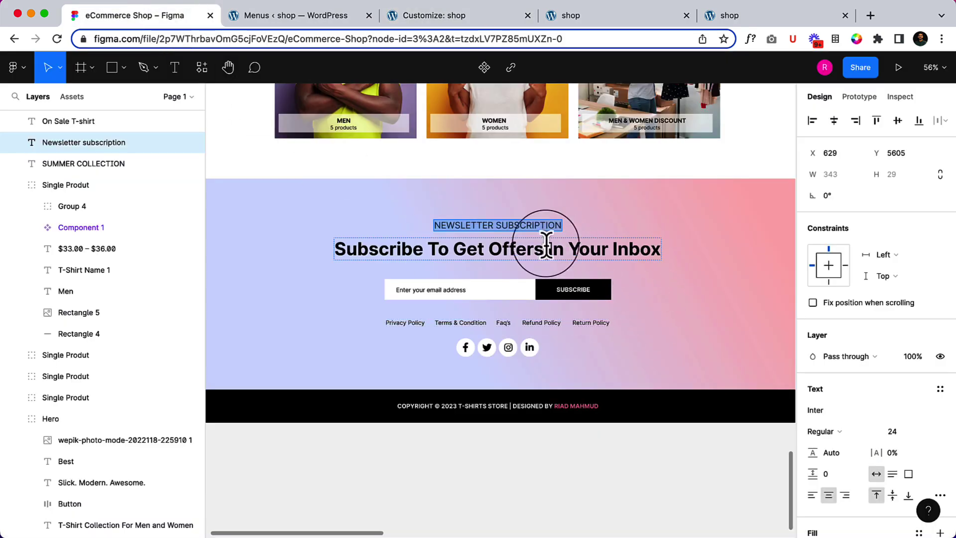
left_click(413, 248)
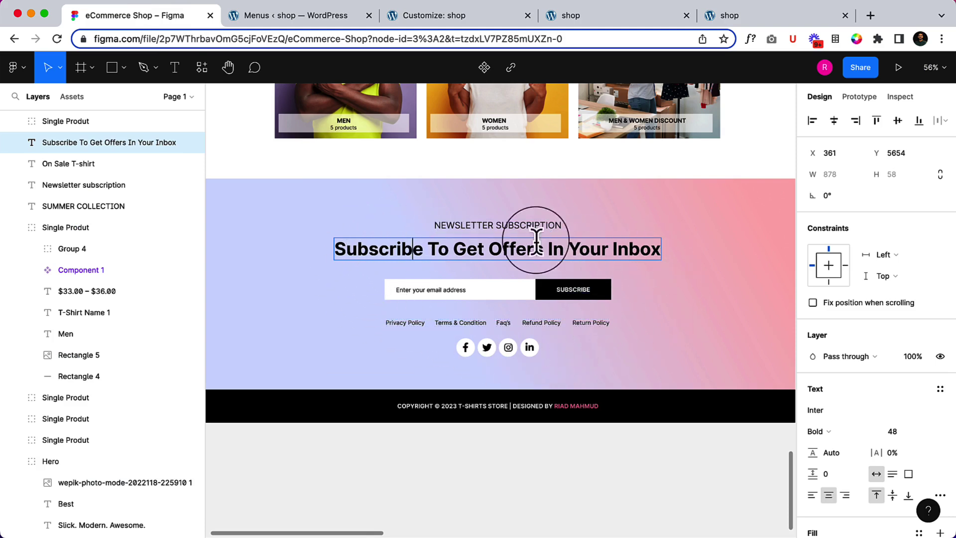
key("Escape")
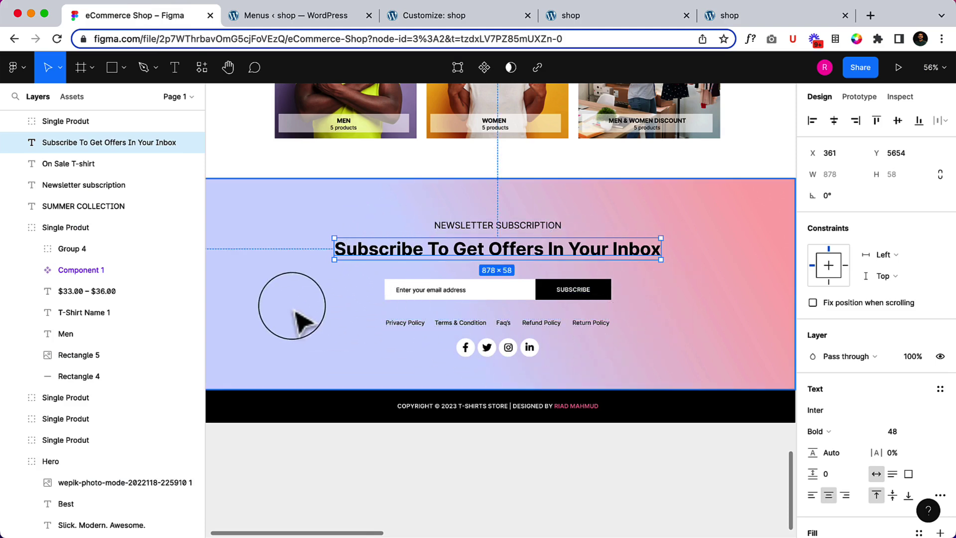
Step: Return to the WordPress Customizer and set the Primary Footer row to 1 column
left_click(458, 14)
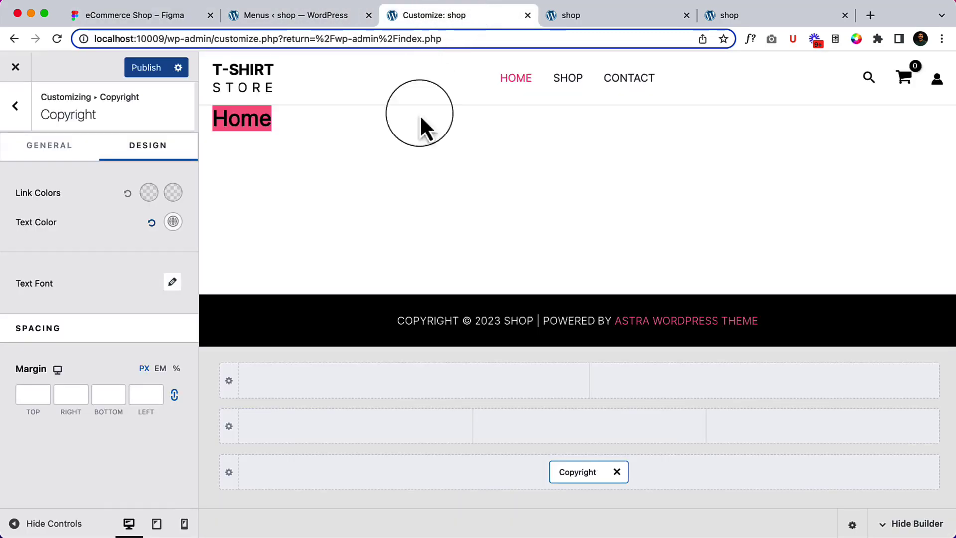
left_click(240, 435)
left_click(228, 430)
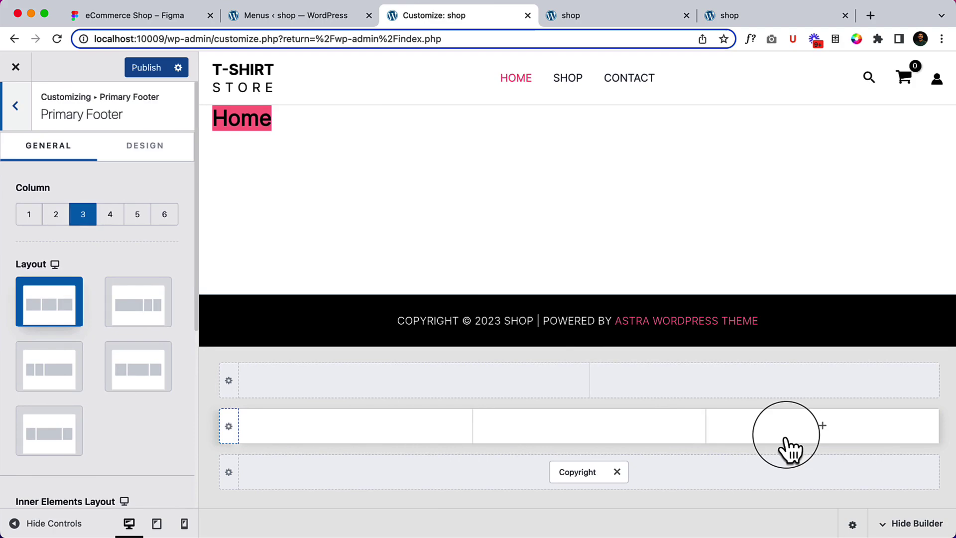
left_click(27, 214)
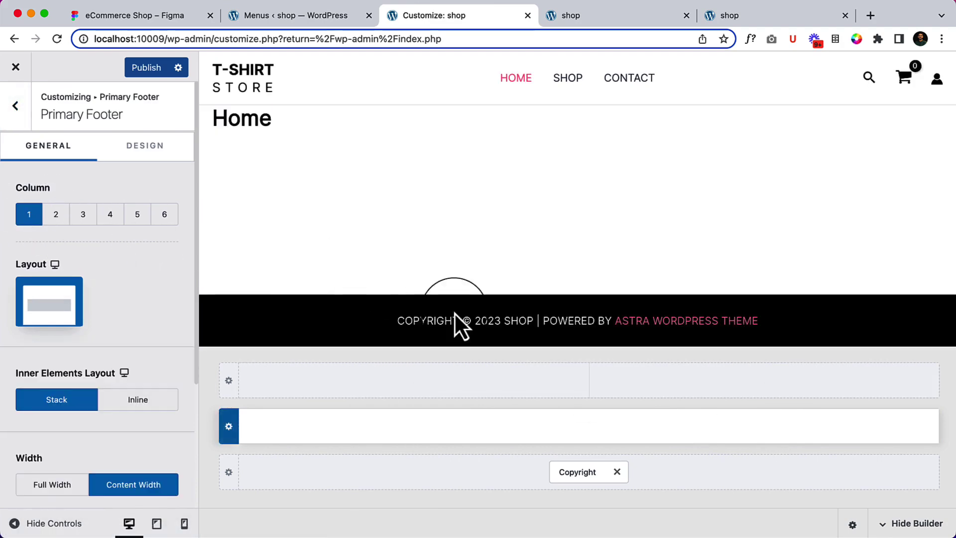
Step: Open the element choices for the Primary Footer row and examine the newsletter section's headings, email form and background in the Figma design
left_click(589, 428)
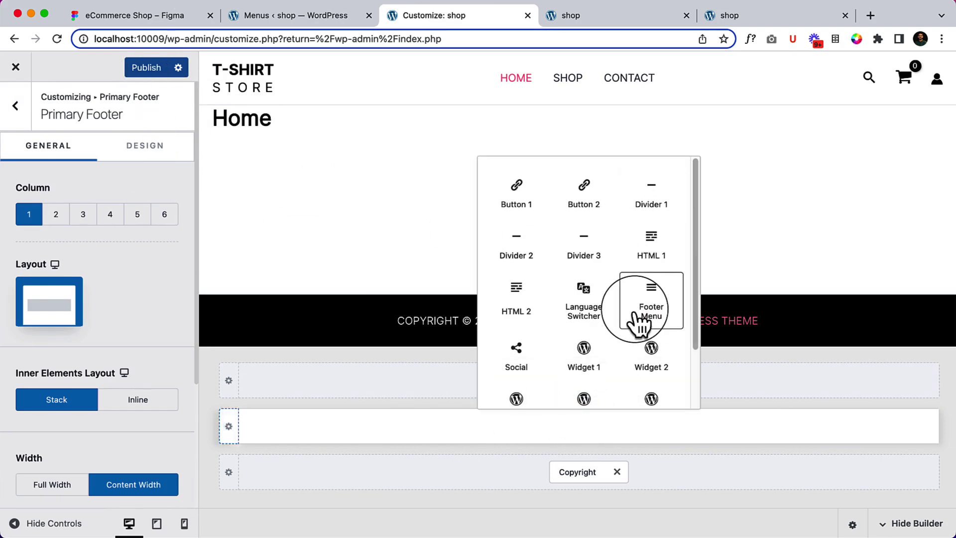
scroll(637, 321, "down", 2)
left_click(154, 17)
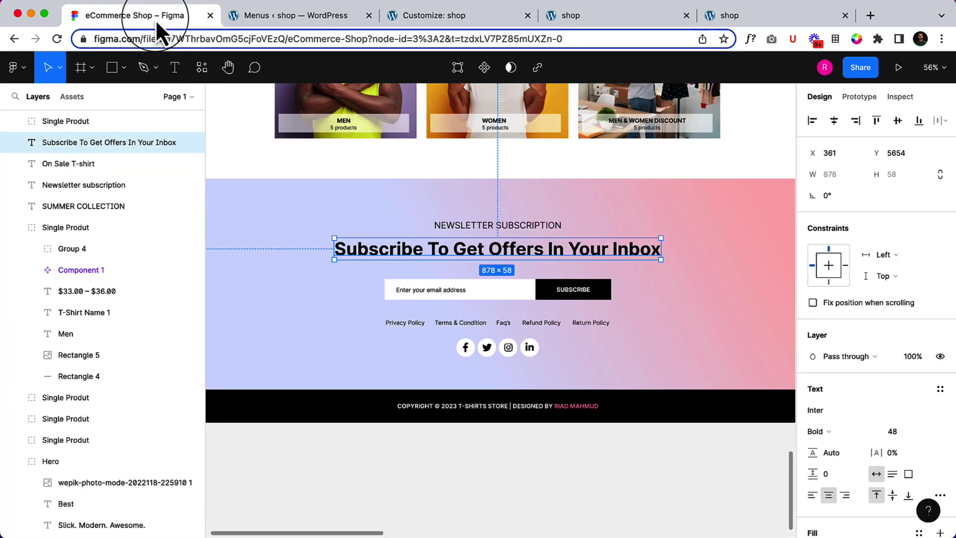
left_click(496, 225)
double_click(439, 247)
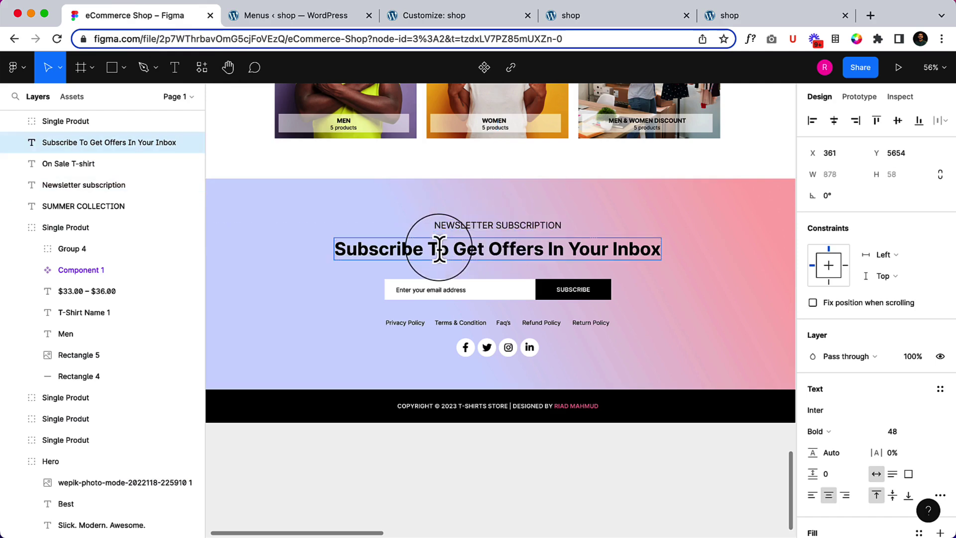
triple_click(439, 247)
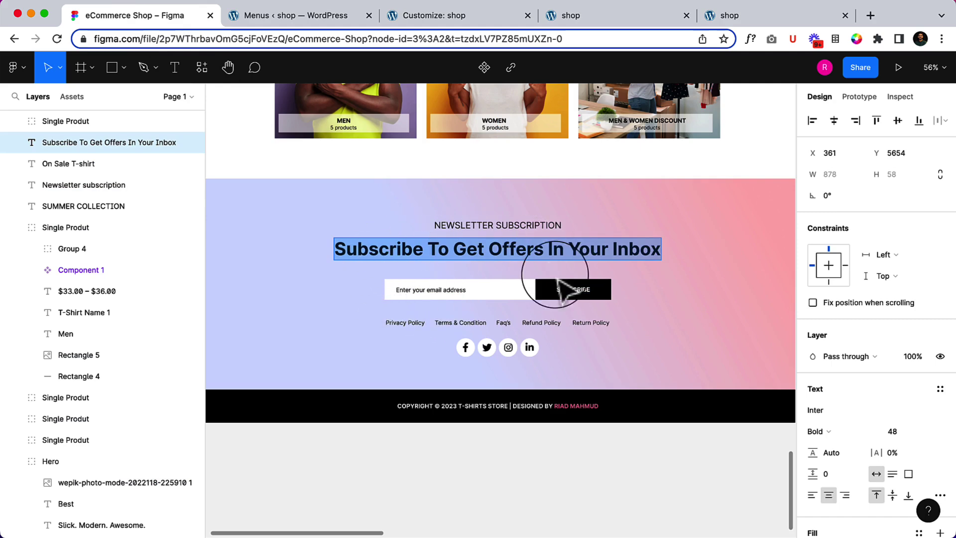
left_click_drag(348, 281, 605, 303)
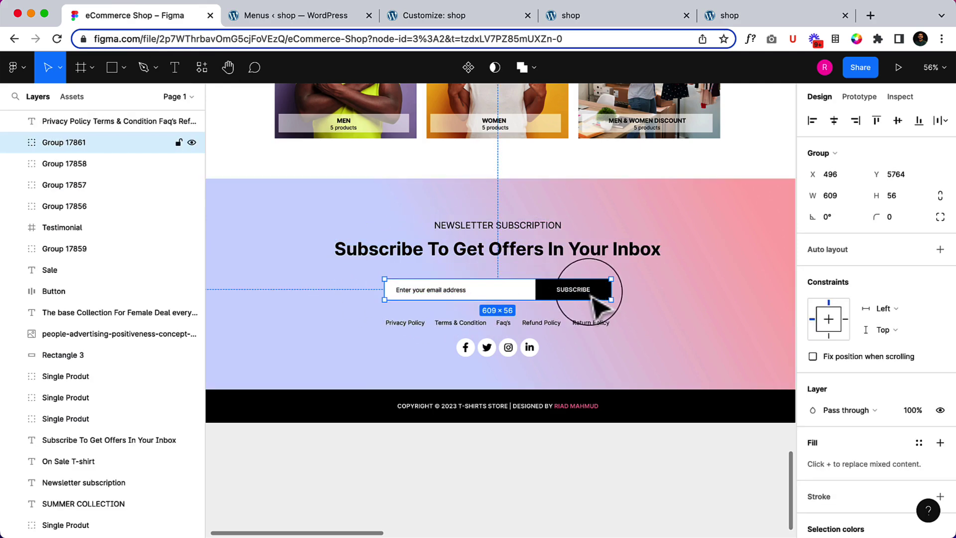
double_click(432, 290)
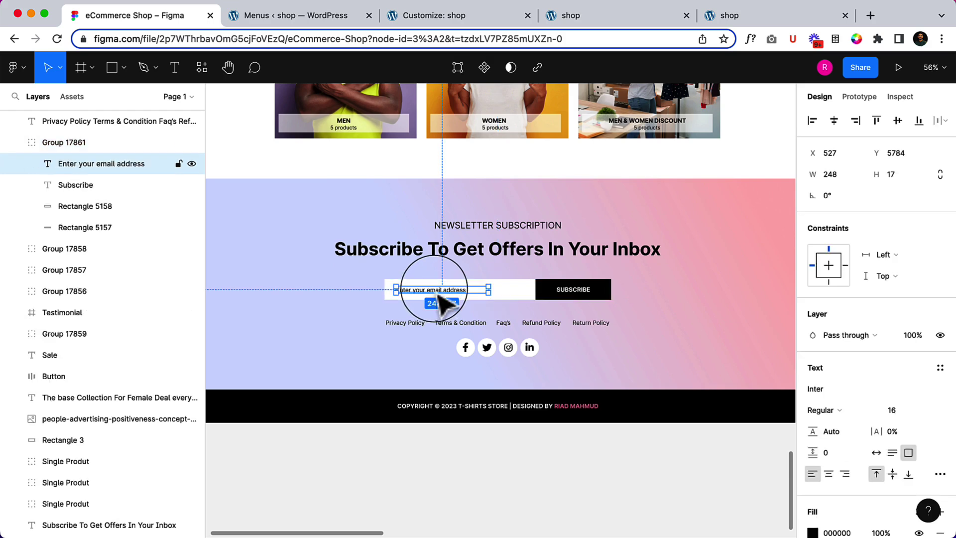
left_click(696, 293)
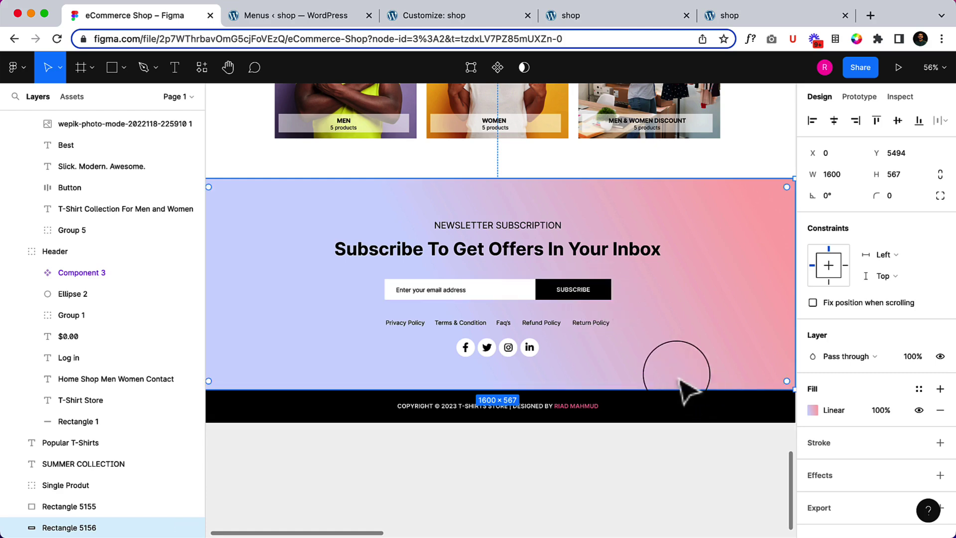
Step: Return to the WordPress Customizer and add Widget 1 to the Primary Footer row
left_click(344, 20)
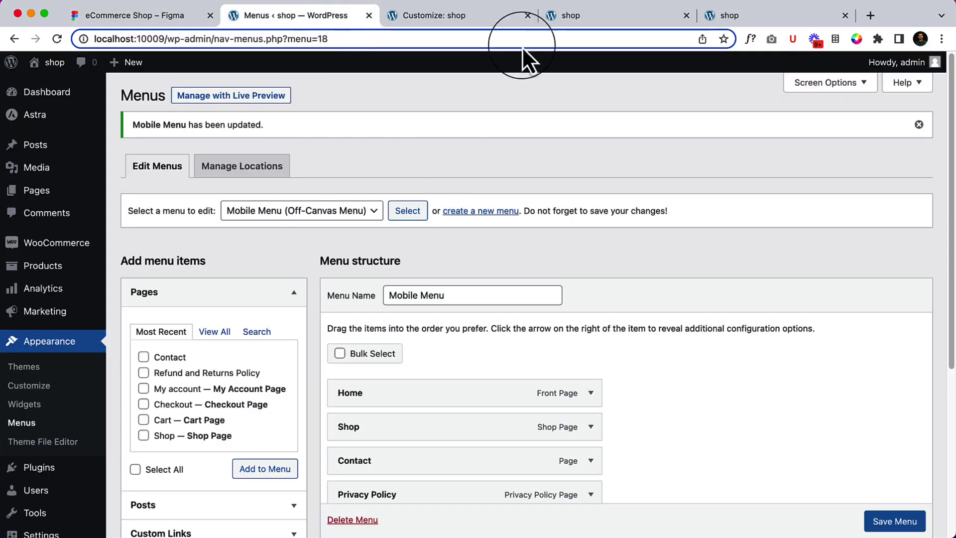
left_click(461, 19)
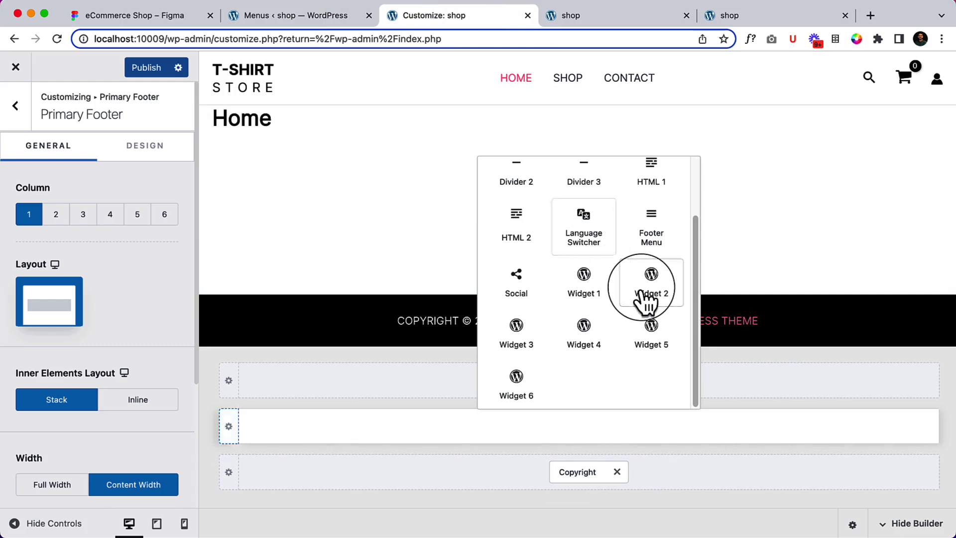
scroll(618, 316, "up", 1)
left_click(594, 311)
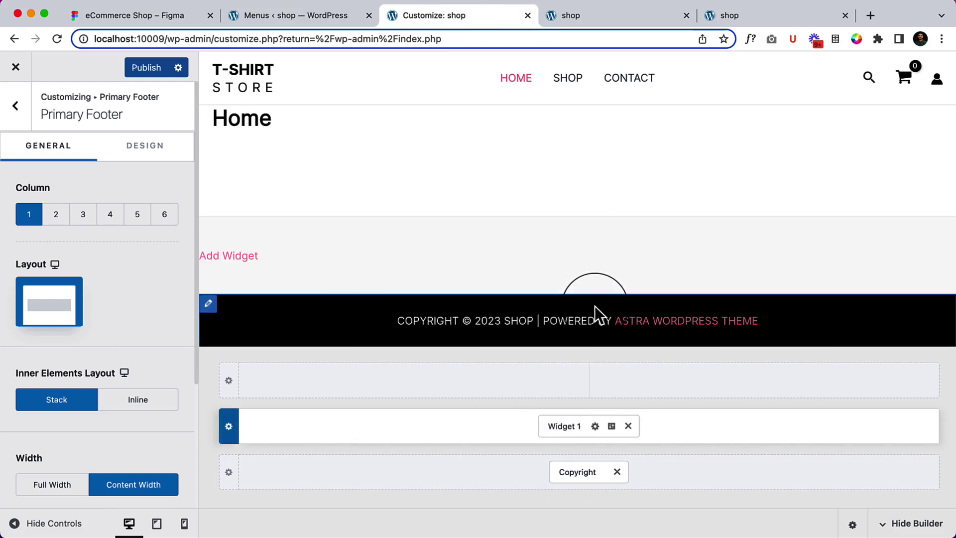
Step: Add a Heading block reading "Newsletter subscription" to the footer's Widget 1
left_click(553, 424)
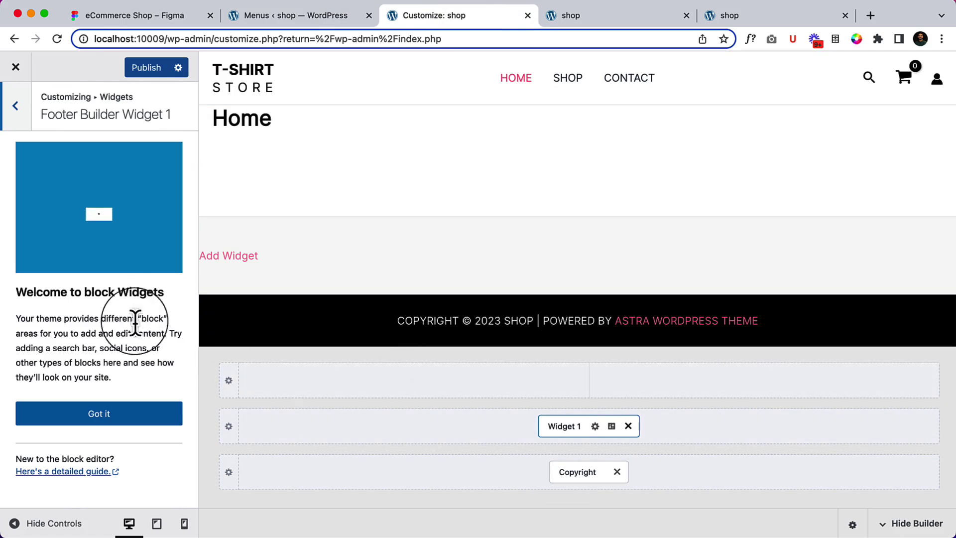
left_click(121, 418)
left_click(92, 219)
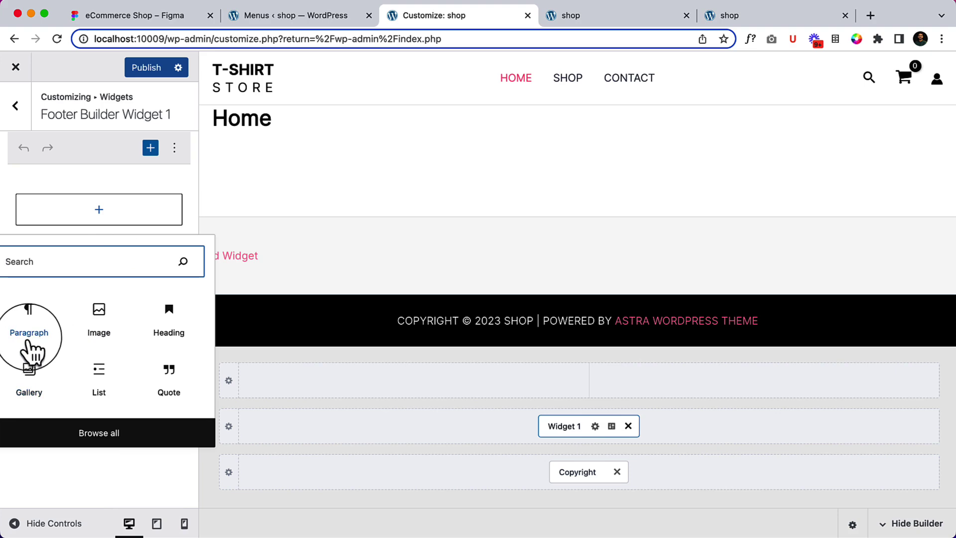
left_click(169, 335)
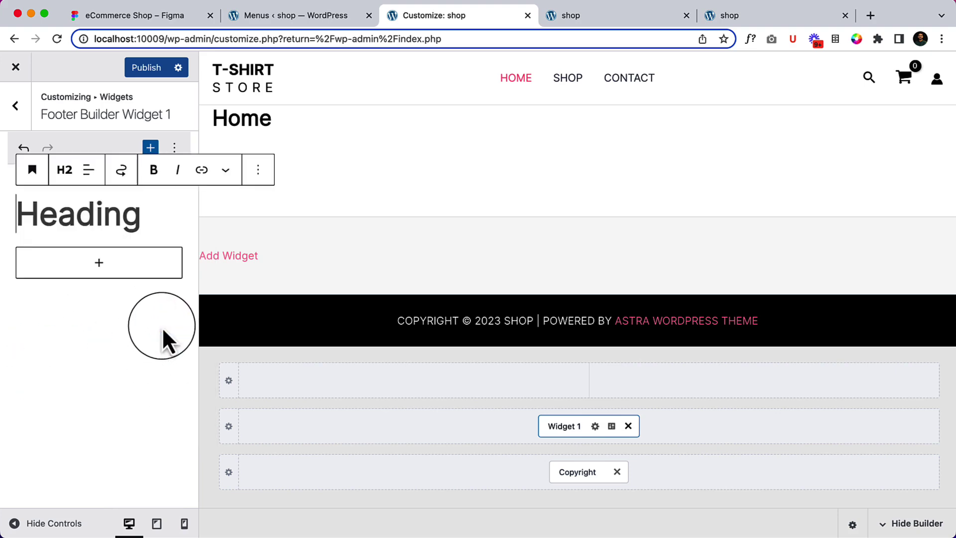
type("Newsletter subscription")
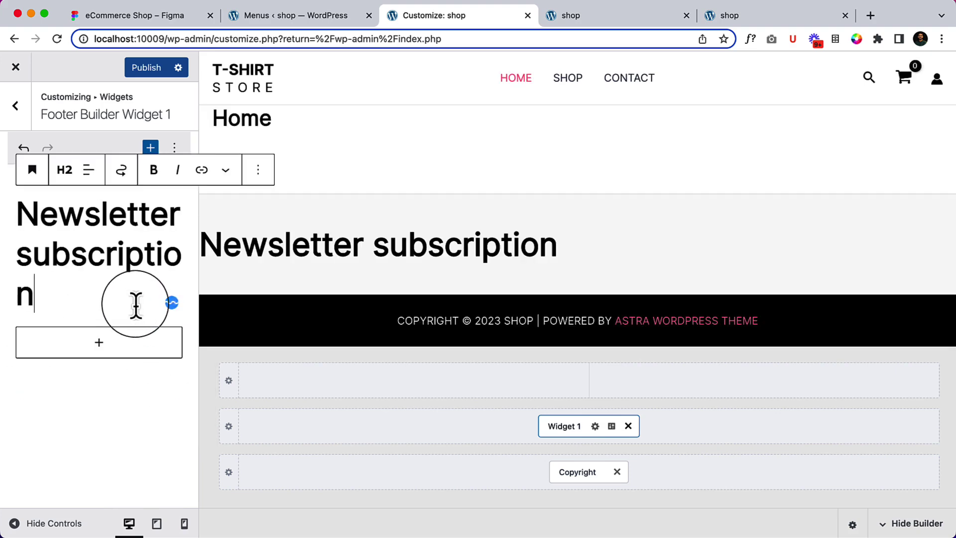
Step: Check the "Newsletter subscription" font size in the Figma design and set the widget's heading level to H4 in the Customizer
left_click(150, 22)
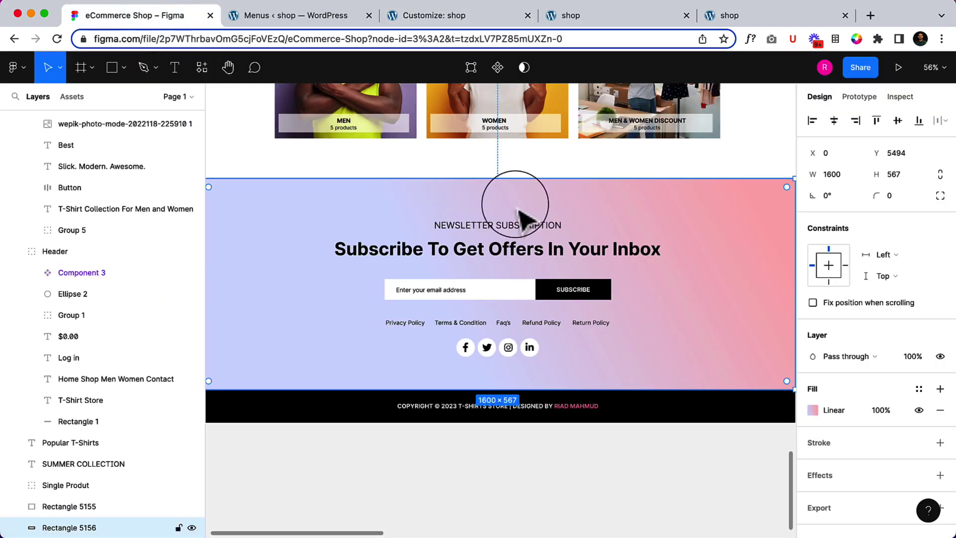
double_click(505, 224)
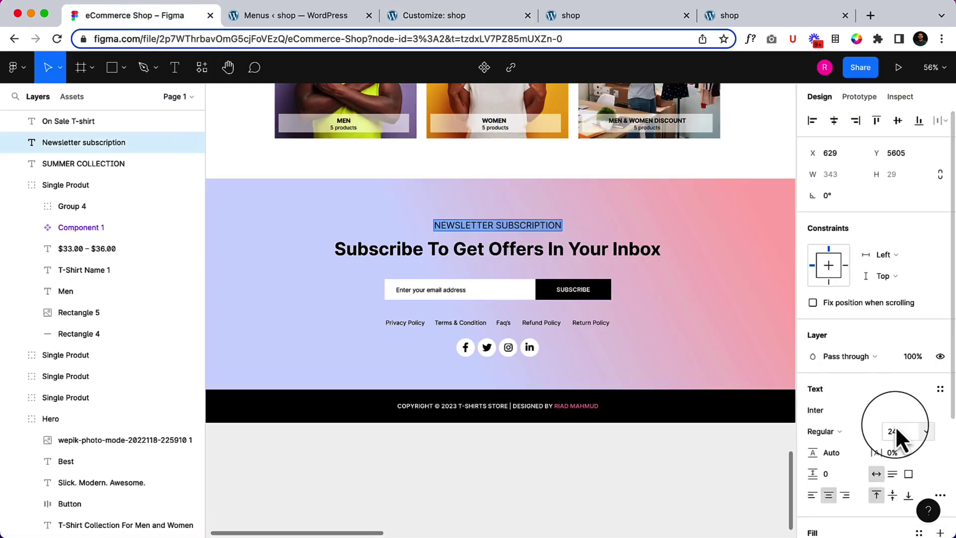
left_click(460, 18)
left_click(71, 174)
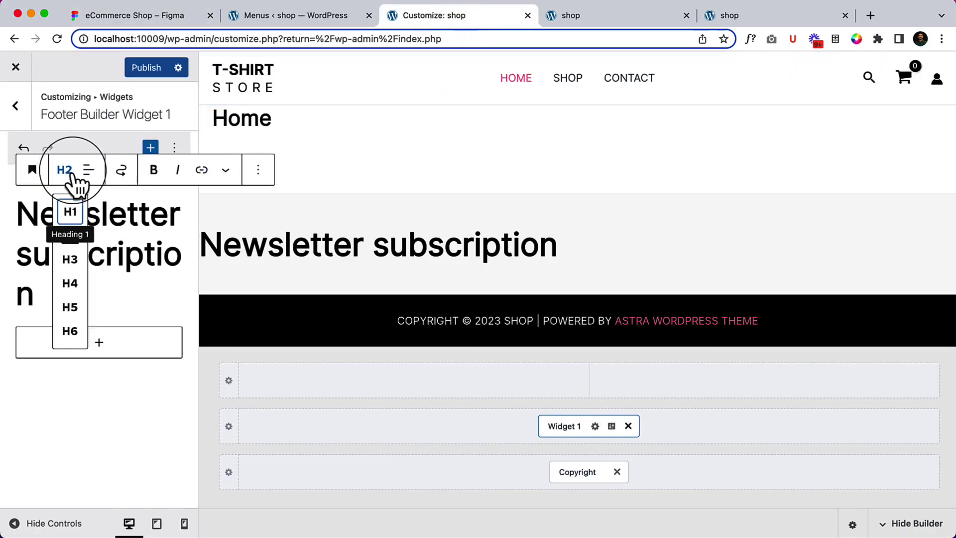
left_click(69, 283)
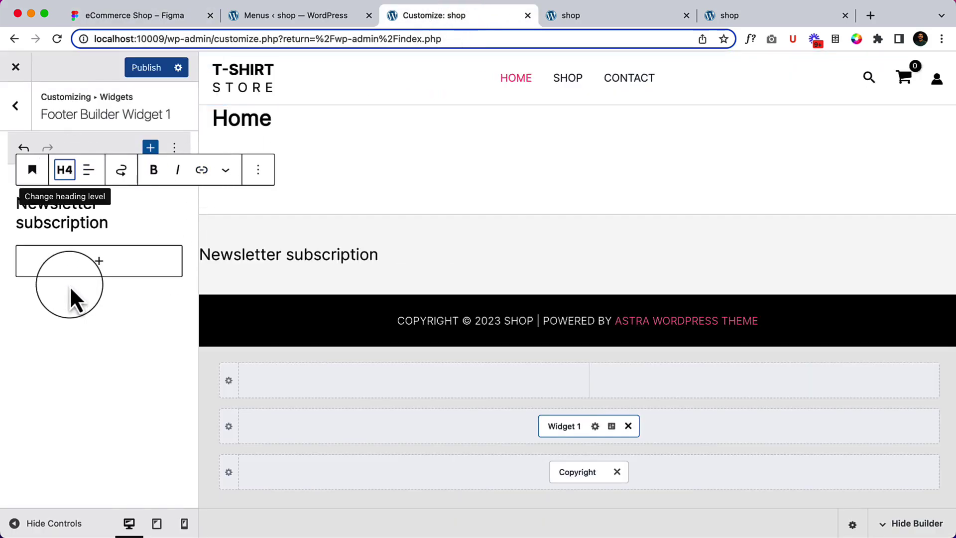
left_click(132, 318)
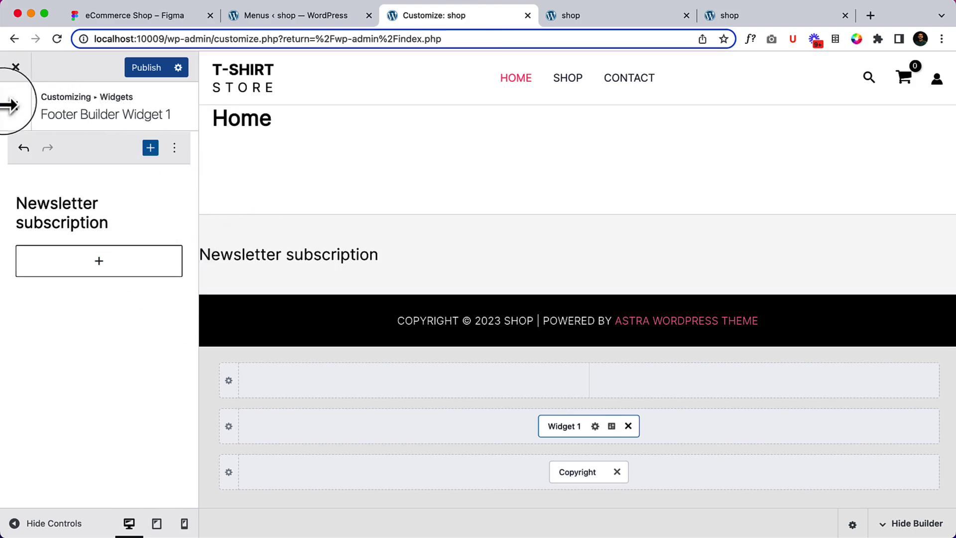
Step: Check the H4 font size in the theme's global typography settings
left_click(11, 105)
left_click(12, 106)
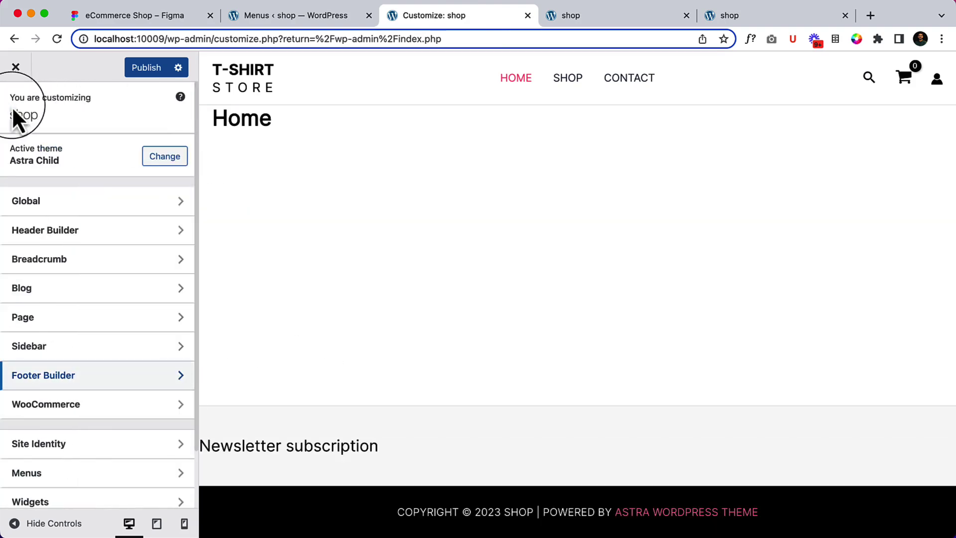
left_click(128, 203)
left_click(137, 152)
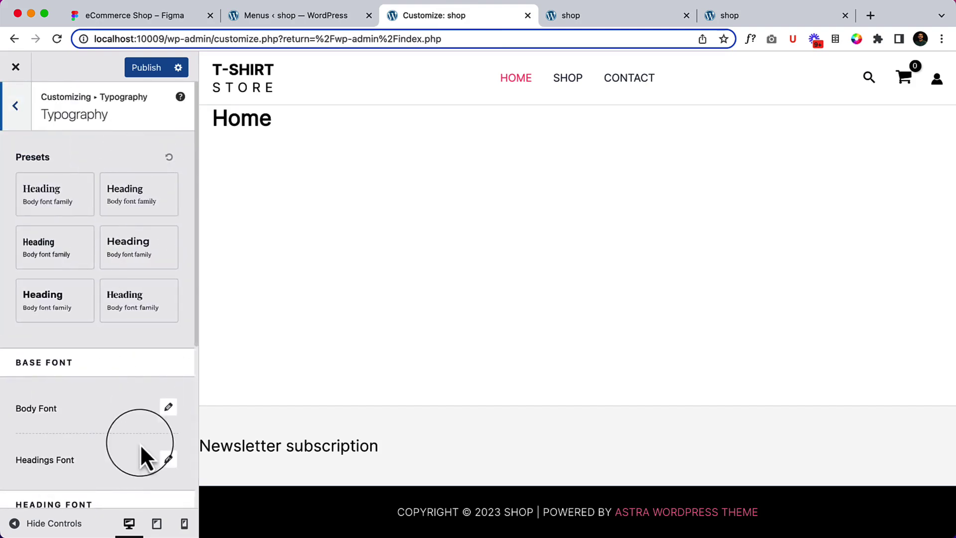
scroll(140, 445, "down", 6)
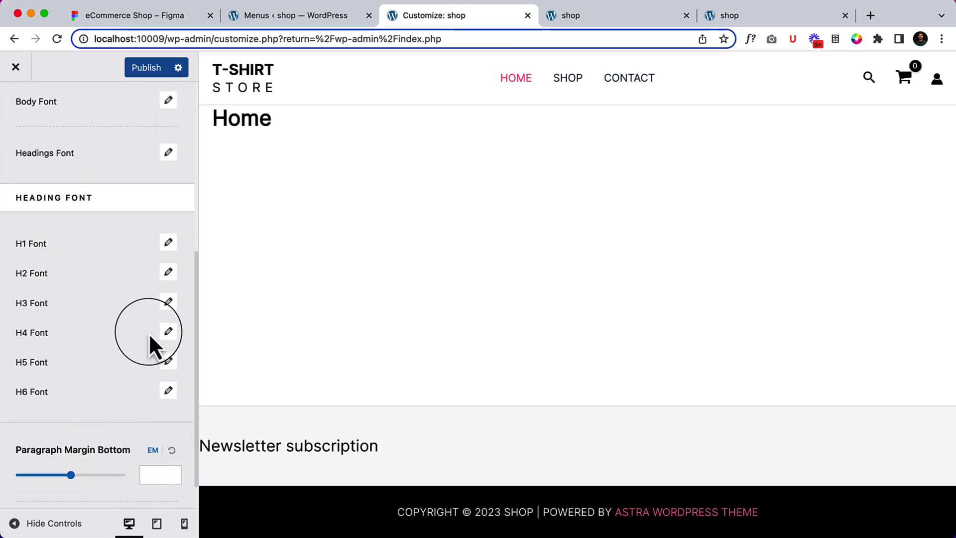
left_click(169, 331)
scroll(96, 378, "down", 4)
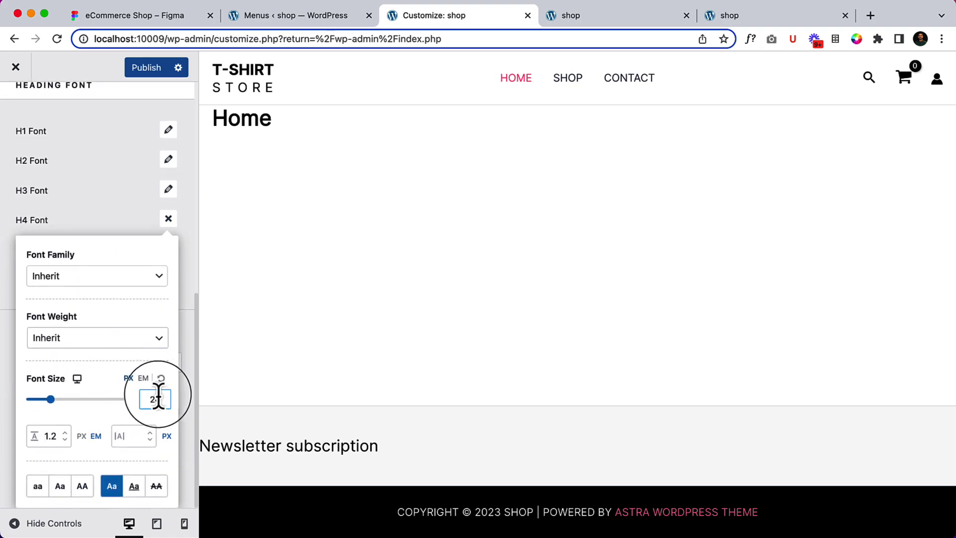
scroll(106, 197, "up", 10)
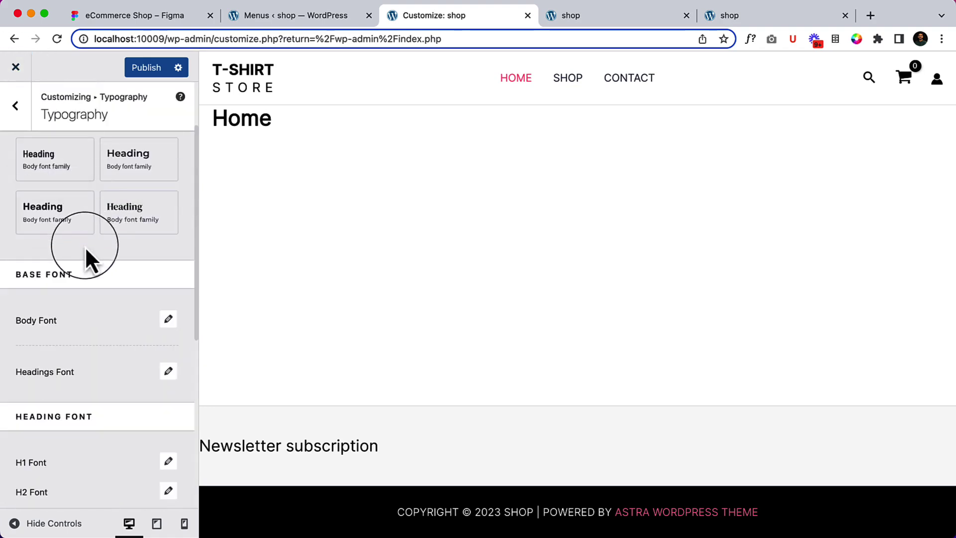
Step: Return to the Footer Builder and set Widget 1's alignment to center
left_click(14, 119)
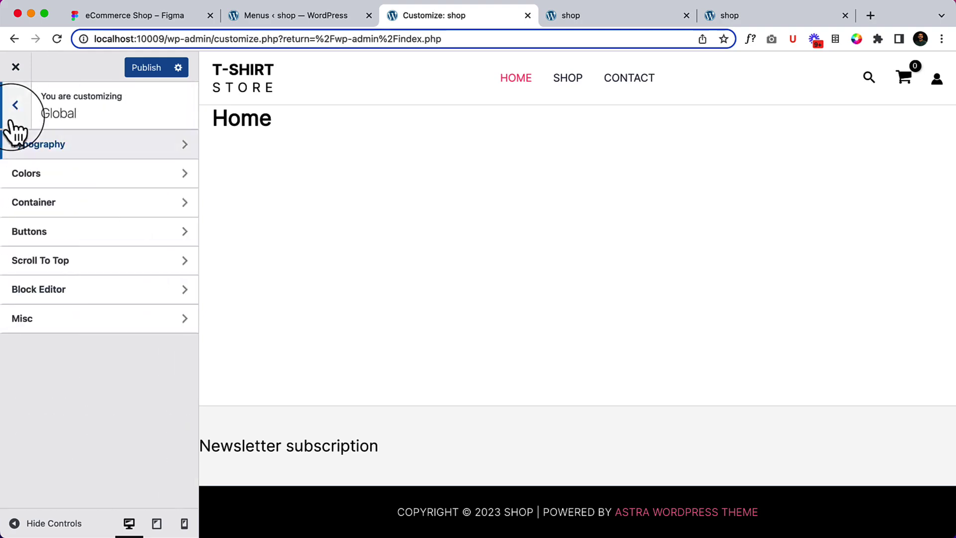
left_click(13, 120)
left_click(107, 377)
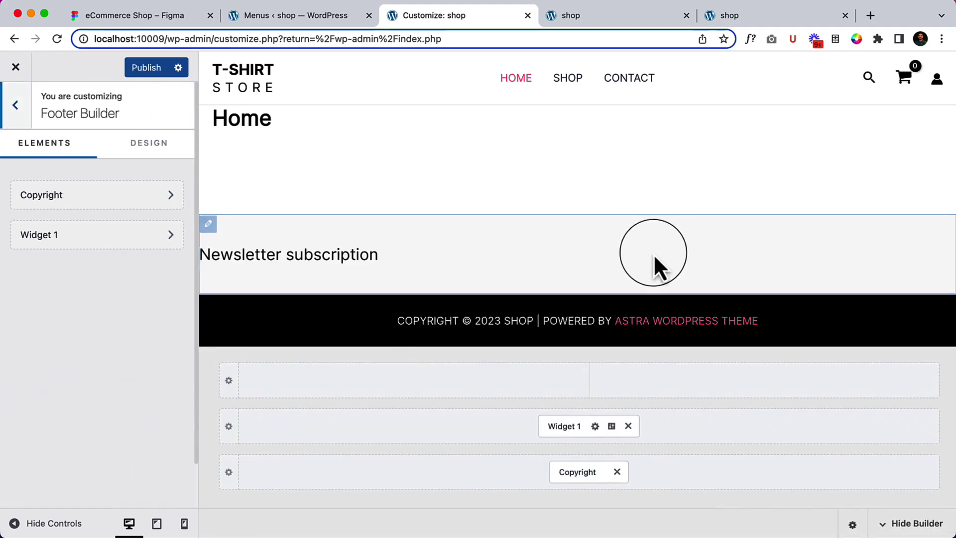
left_click(558, 427)
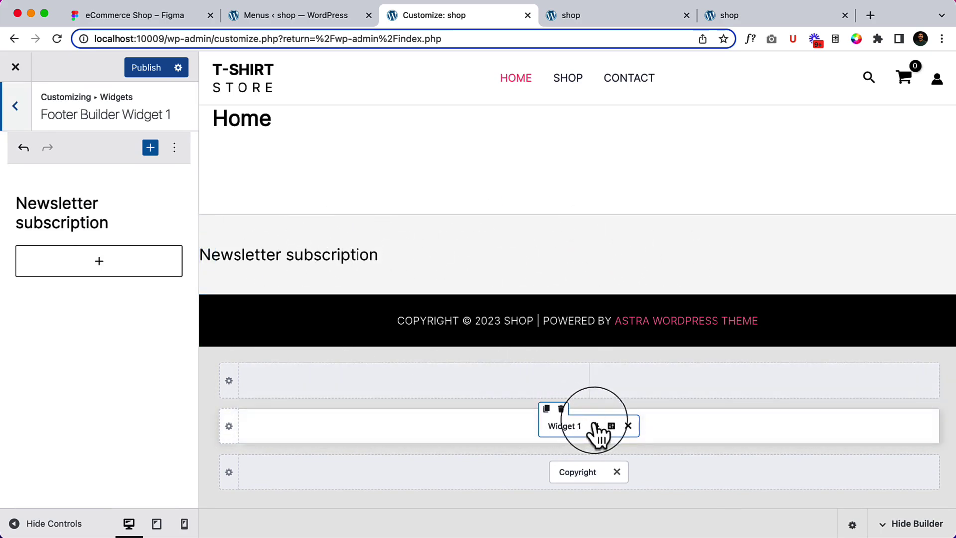
left_click(612, 427)
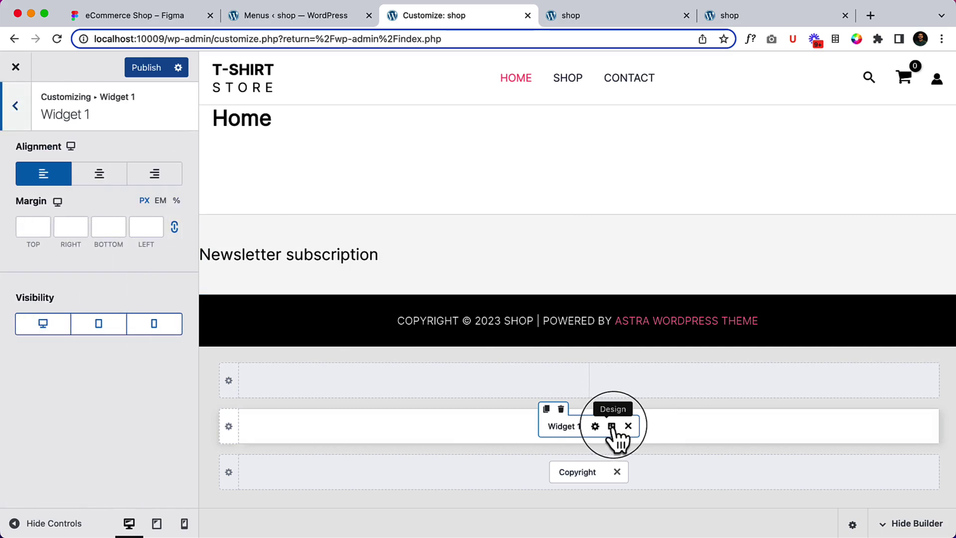
left_click(105, 185)
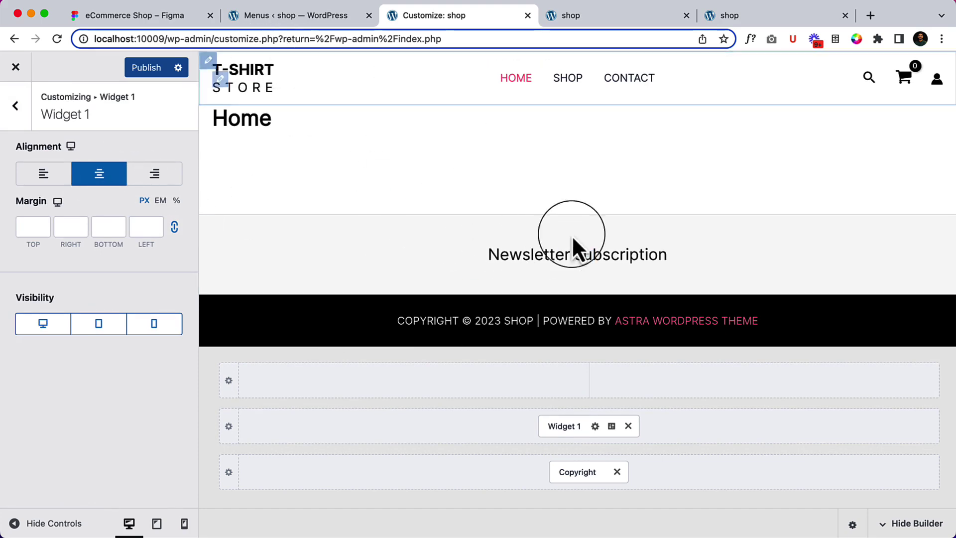
Step: Add an H2 heading reading "Subscribe To Get Offers In Your Inbox" below "Newsletter subscription" in Widget 1, matching the Figma design
left_click(574, 427)
left_click(131, 227)
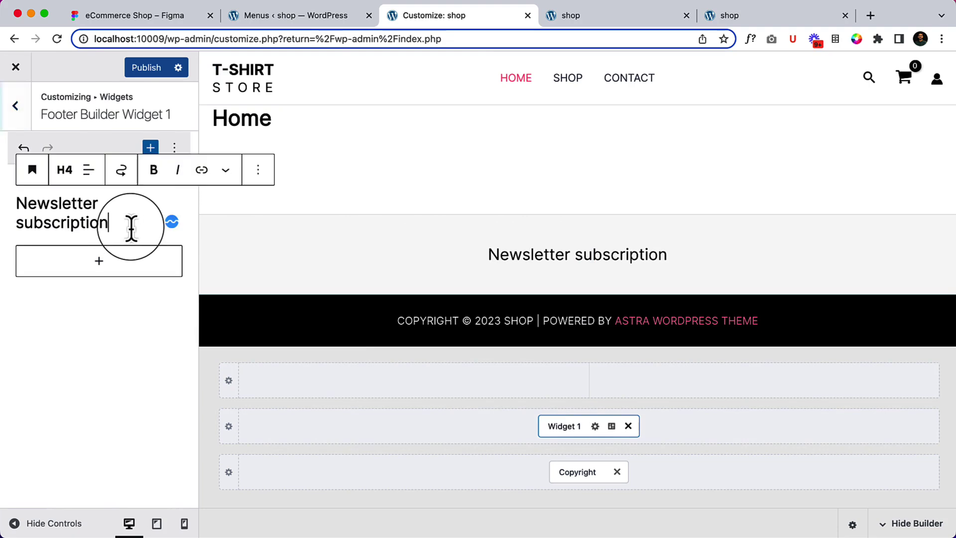
left_click(160, 17)
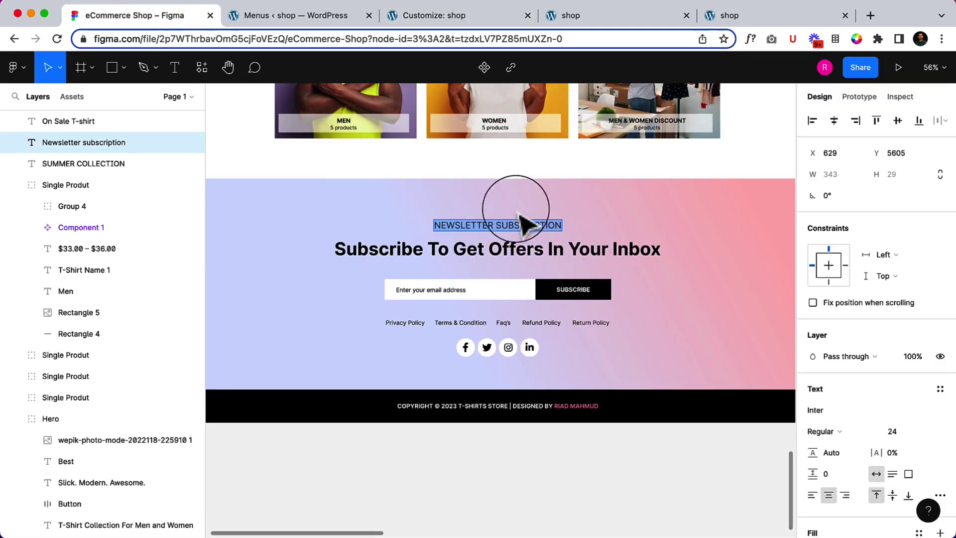
left_click(448, 246)
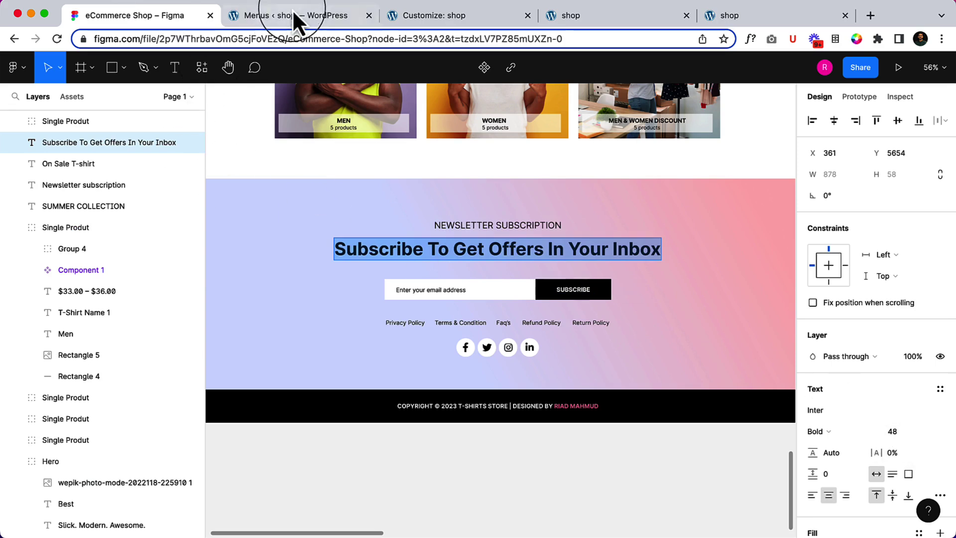
left_click(416, 16)
key("Return")
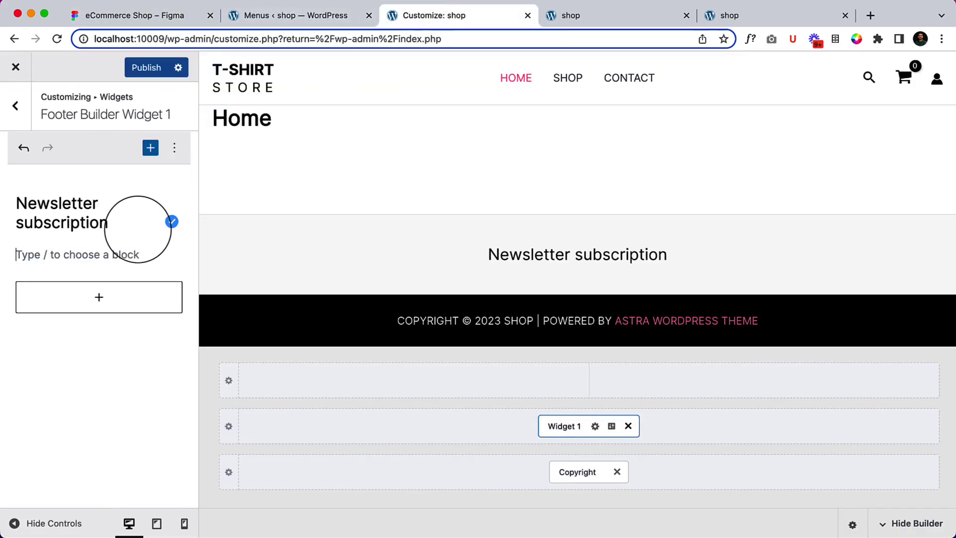
type("/hea")
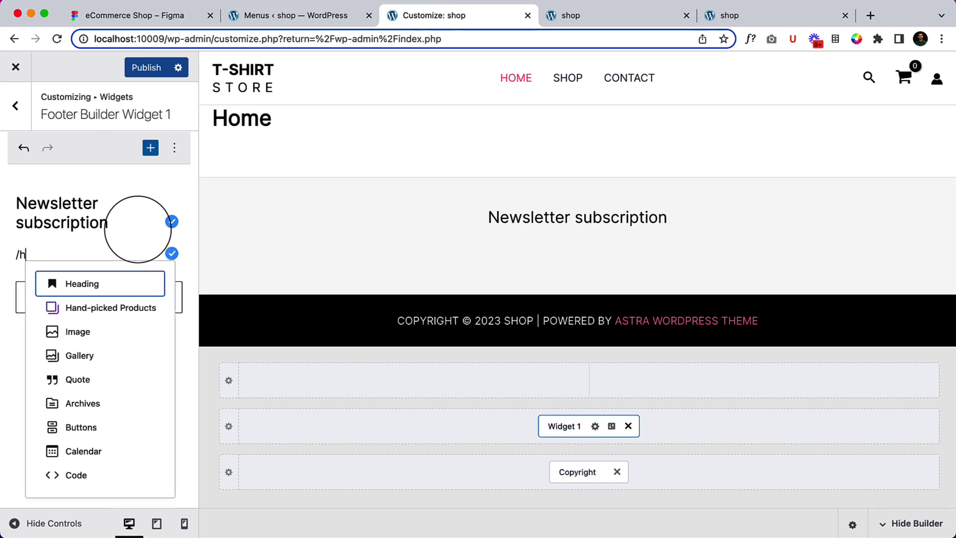
key("Return")
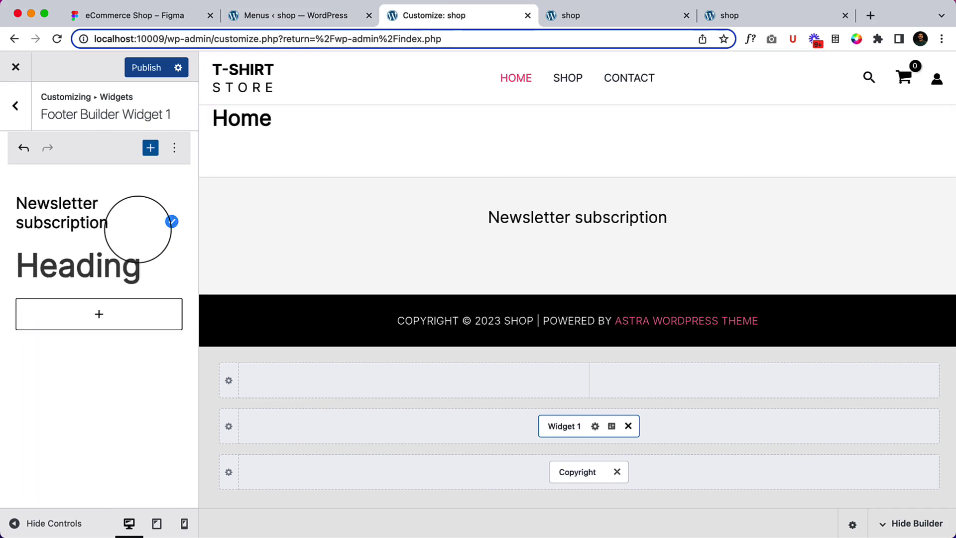
type("Subscribe To Get Offers In Your Inbox")
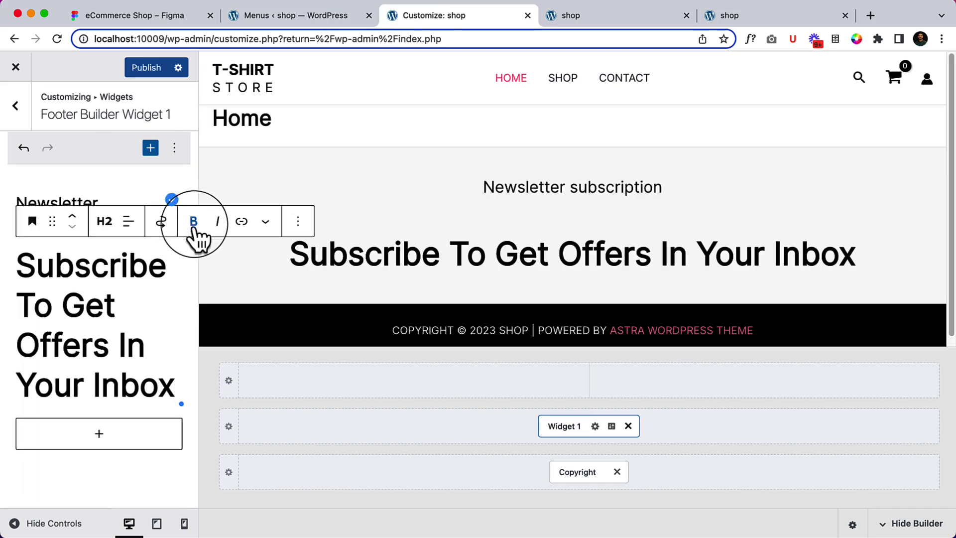
Step: Switch to YouTube in a new browser tab and open the tutorial channel's Gutenberg FSE - Full Site Editing playlist
left_click(869, 17)
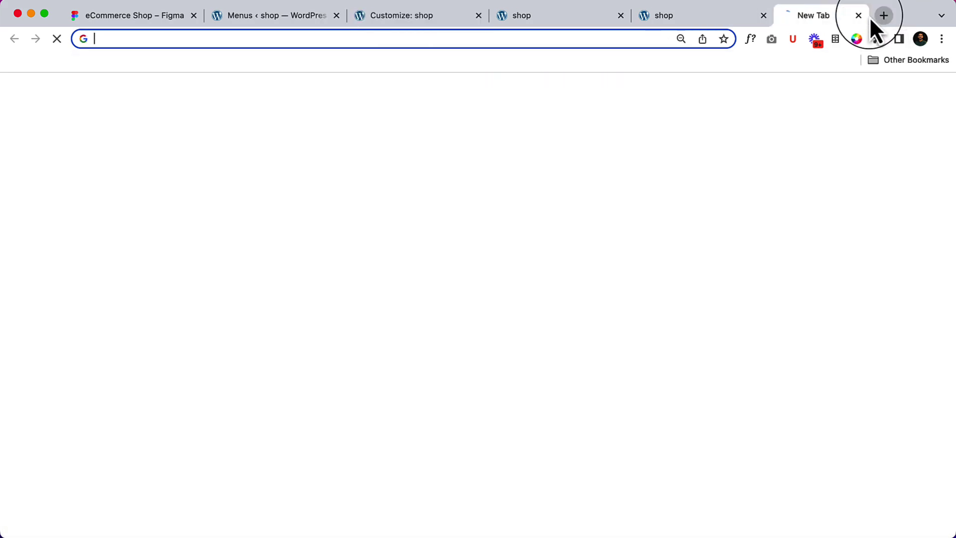
type("youtube.com/riad")
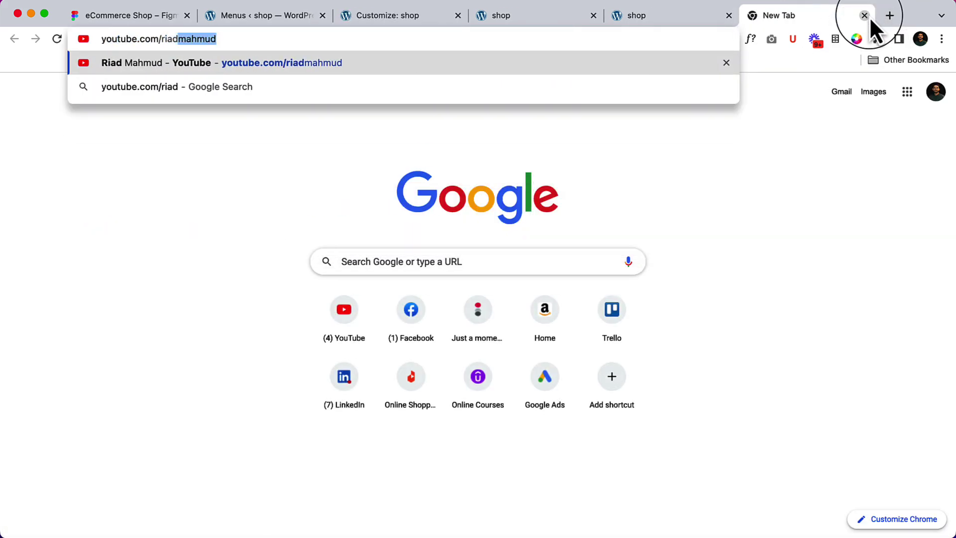
key("Return")
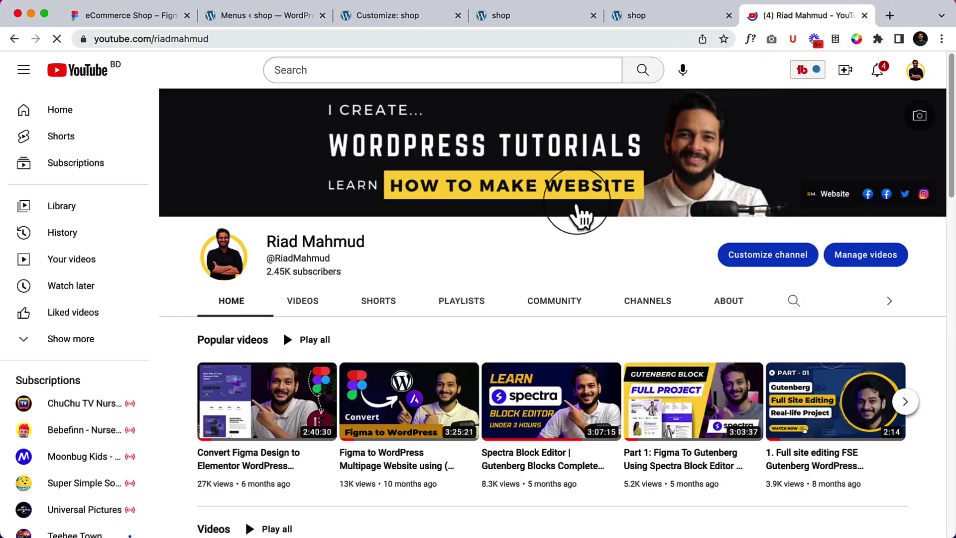
scroll(575, 256, "down", 2)
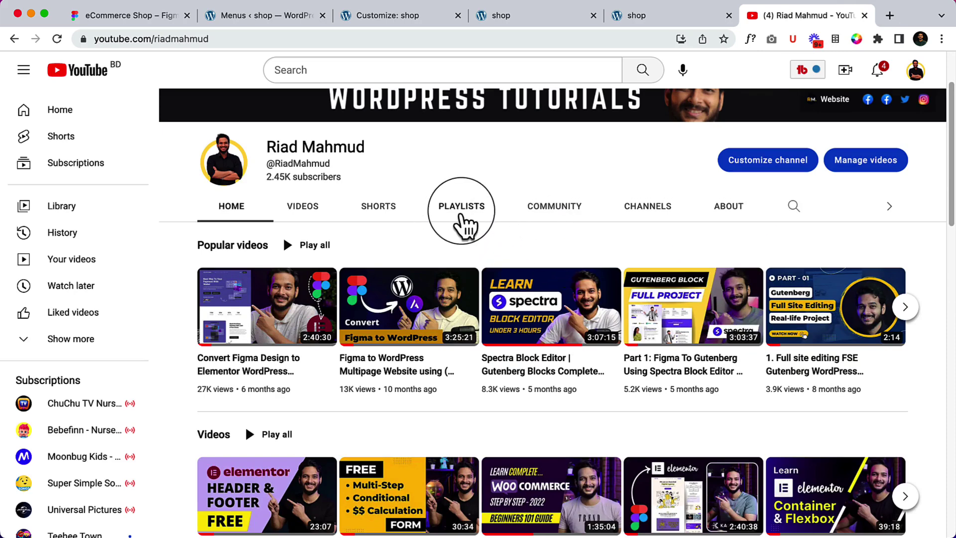
left_click(462, 214)
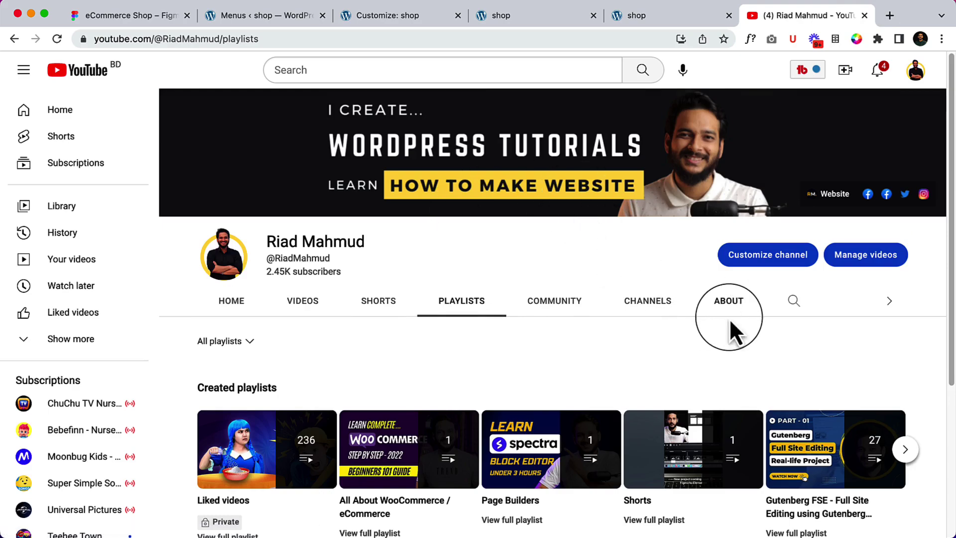
scroll(730, 321, "down", 5)
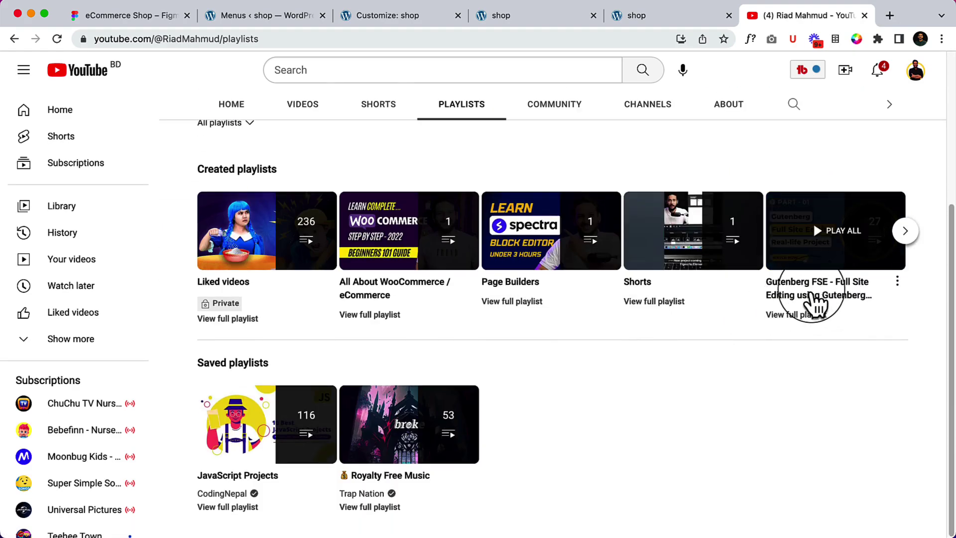
left_click(813, 294)
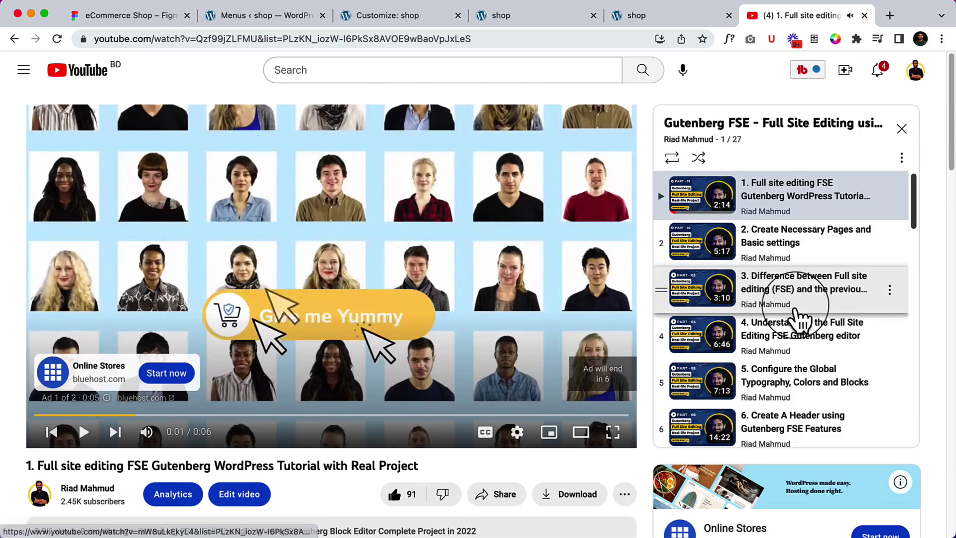
Step: Look through the playlist's video list down to the last entry
scroll(800, 316, "down", 4)
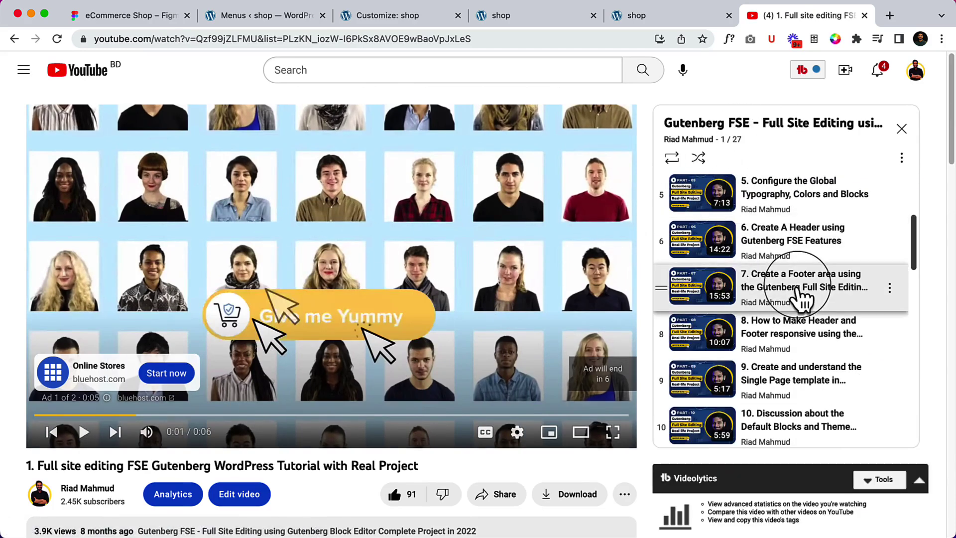
scroll(802, 296, "down", 5)
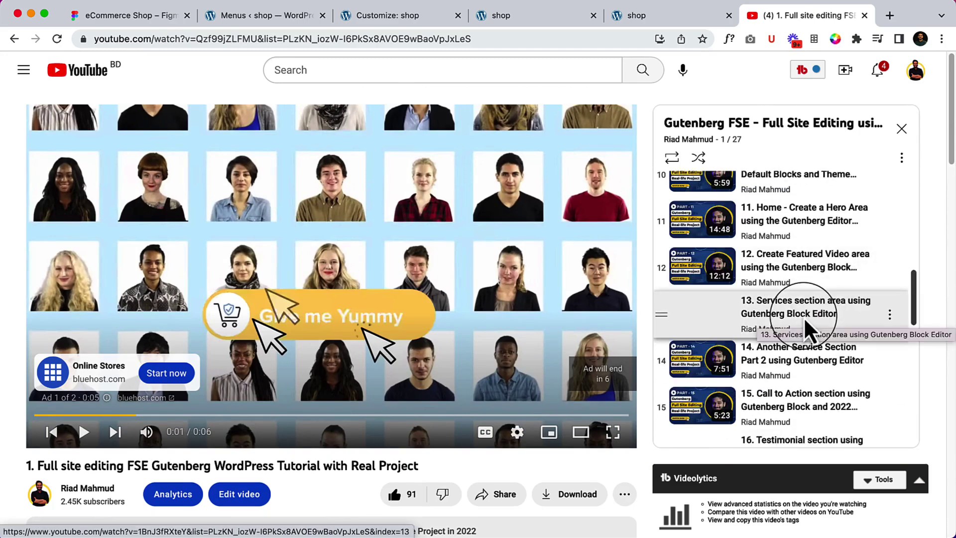
scroll(805, 315, "down", 10)
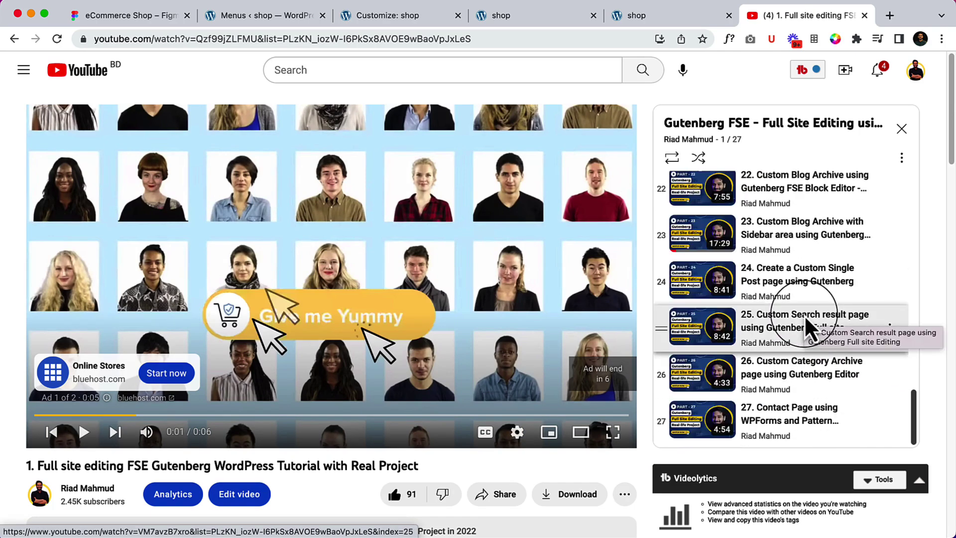
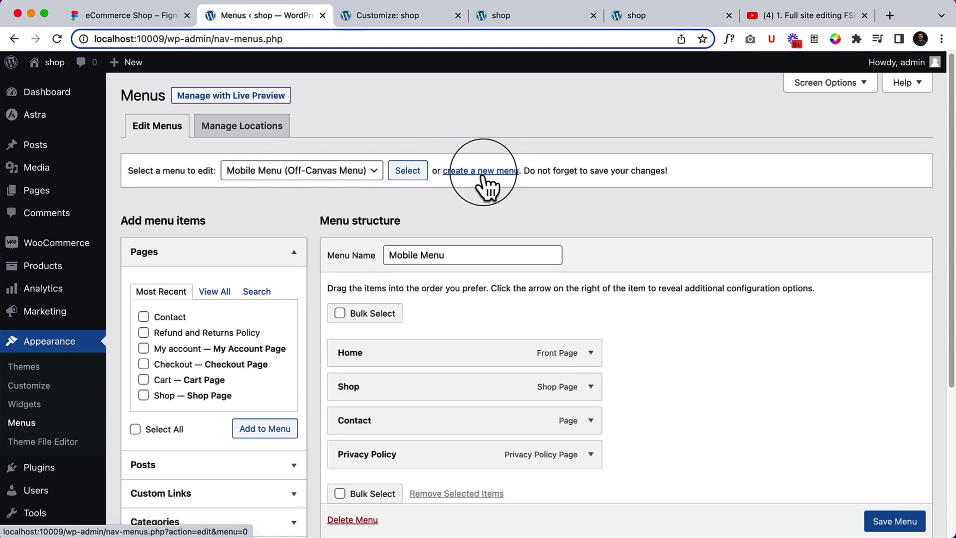
Step: Create a new WordPress navigation menu named "Footer Menu"
left_click(483, 175)
left_click(451, 255)
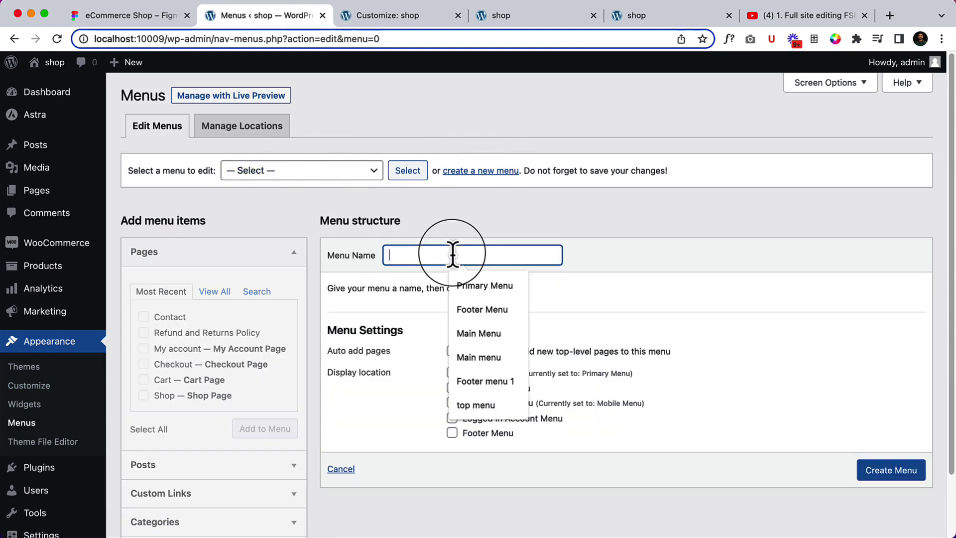
left_click(526, 309)
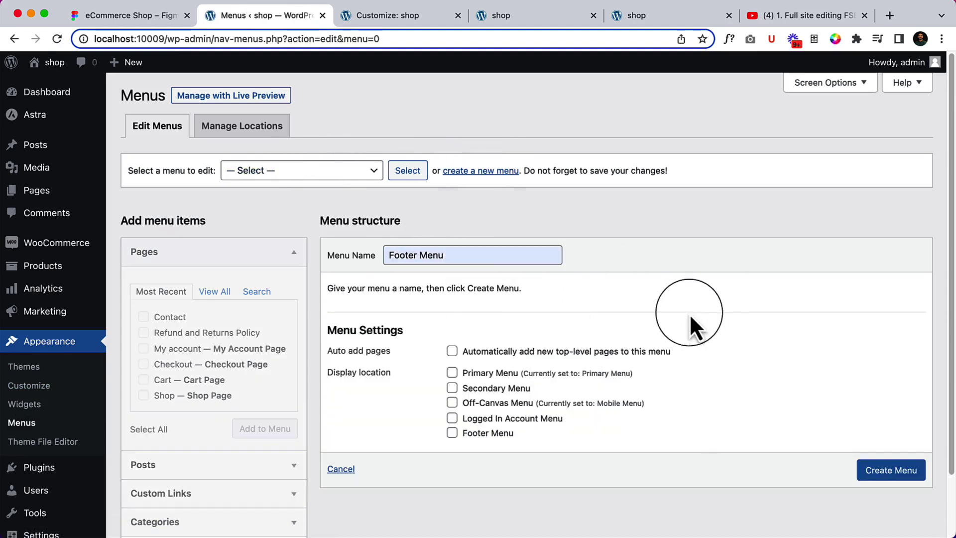
left_click(529, 258)
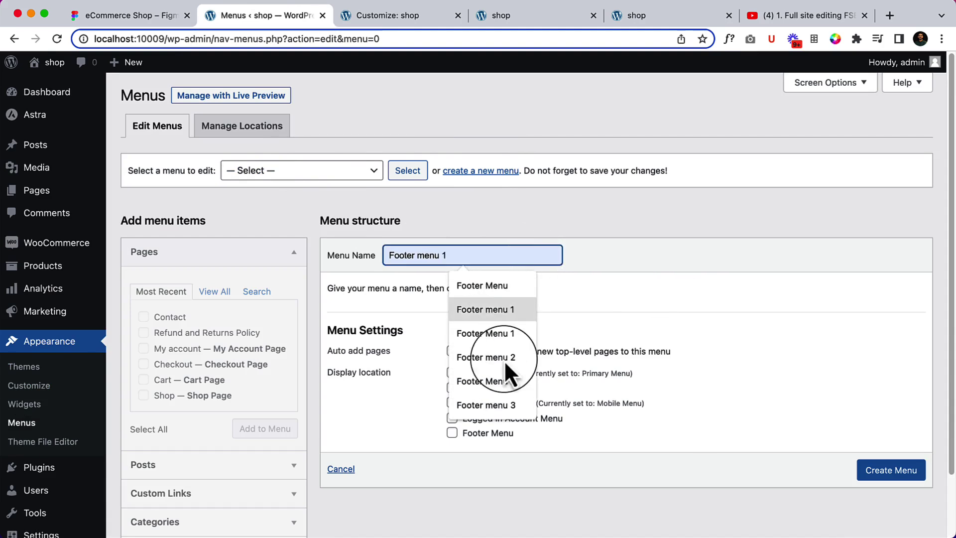
left_click(904, 470)
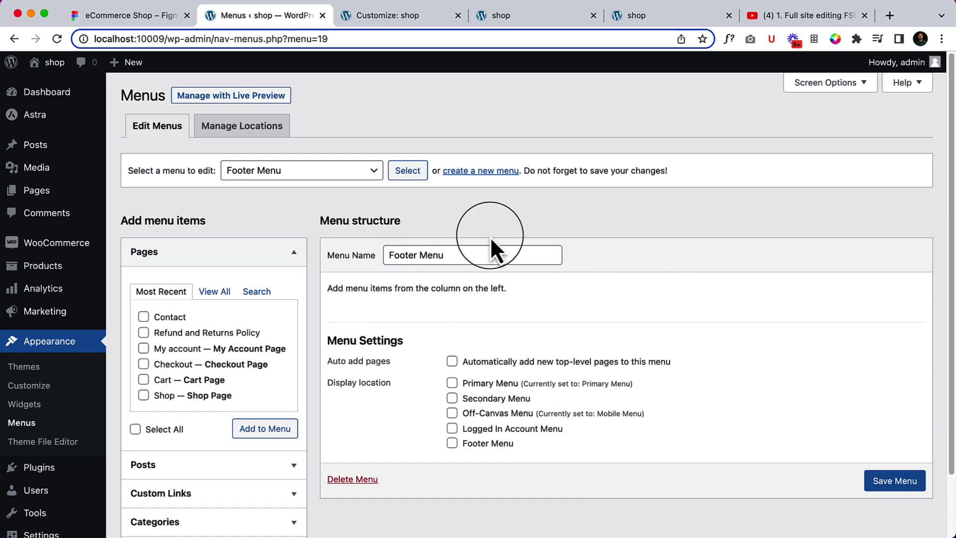
Step: Add the Privacy Policy and Refund and Returns Policy pages to the Footer Menu, checking the footer links in the Figma design
left_click(213, 293)
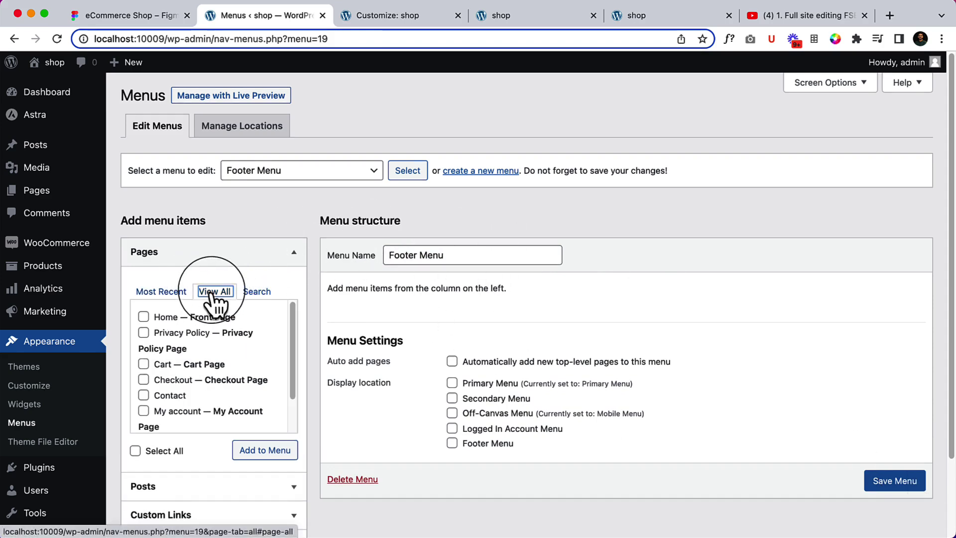
left_click(197, 335)
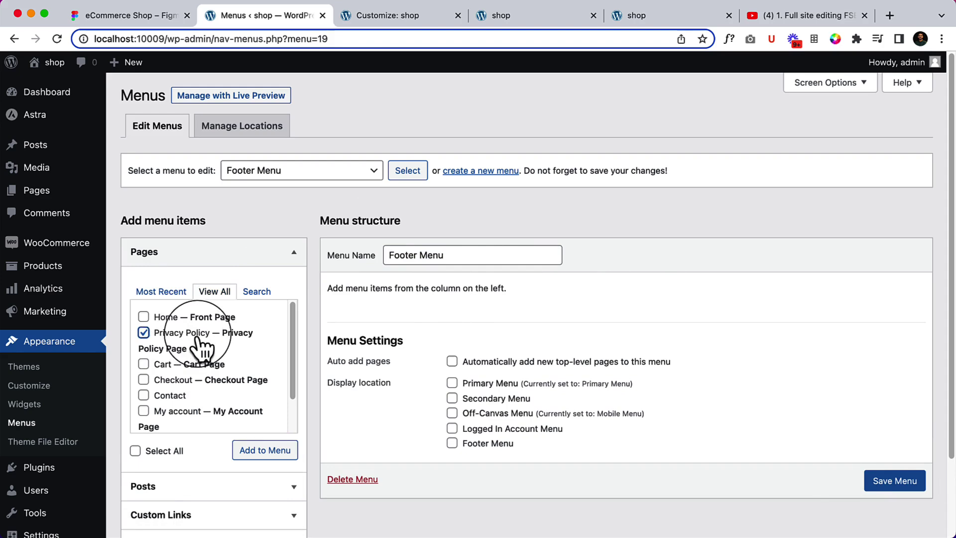
scroll(209, 383, "down", 2)
left_click(205, 409)
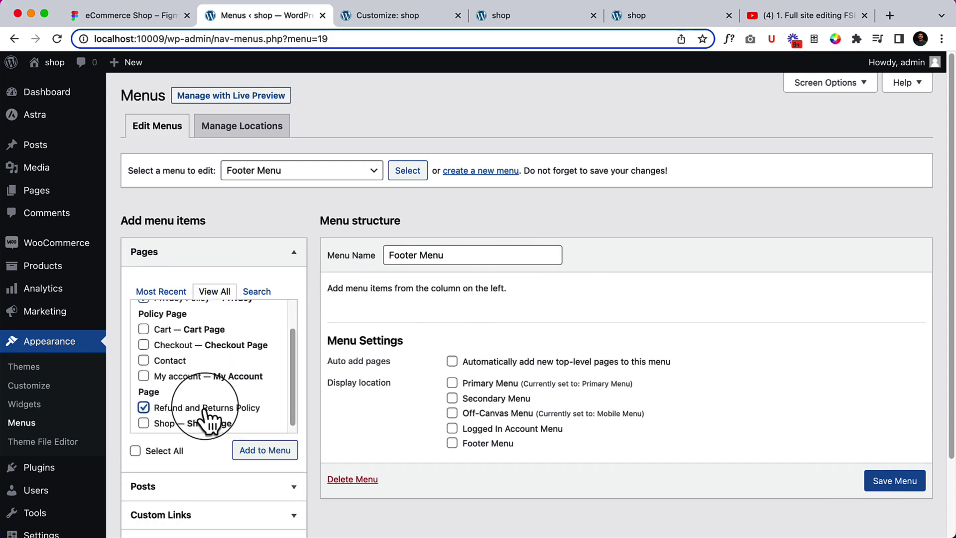
scroll(209, 421, "down", 1)
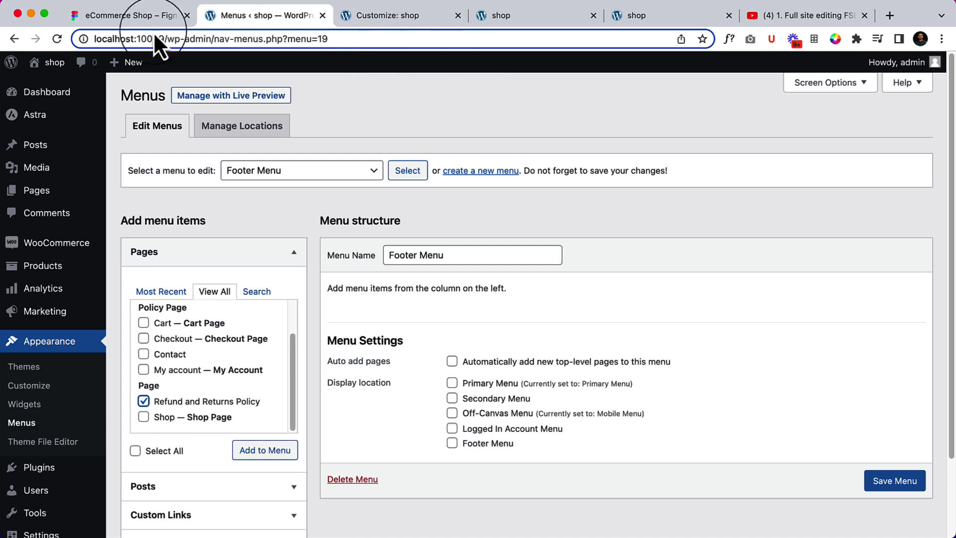
left_click(128, 14)
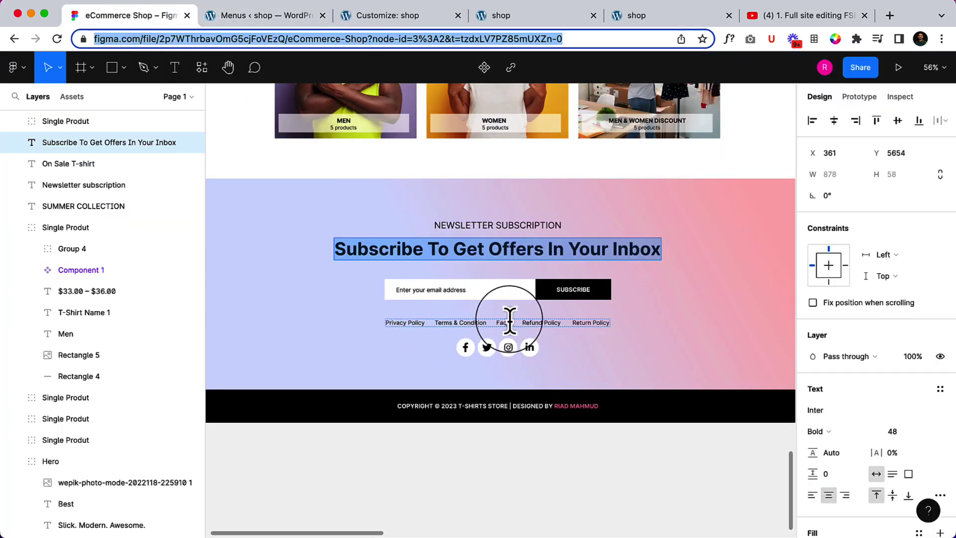
left_click(371, 14)
left_click(272, 14)
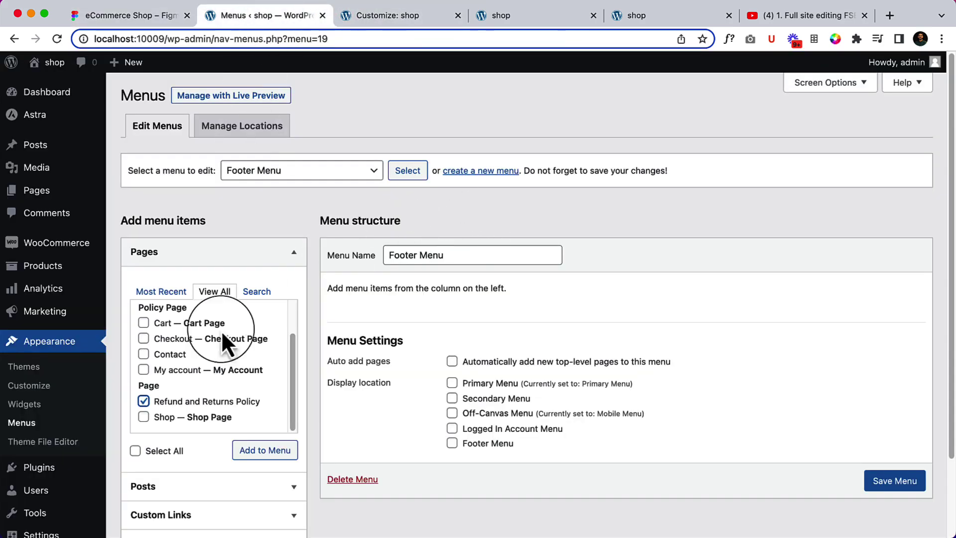
scroll(224, 348, "down", 3)
left_click(254, 359)
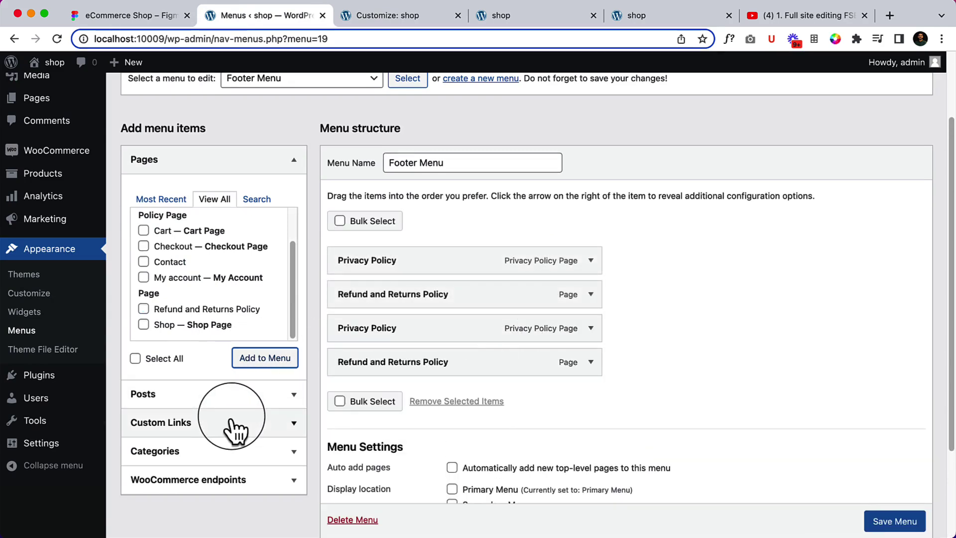
Step: Remove the duplicate Privacy Policy and Refund and Returns Policy items from the Footer Menu
left_click(591, 328)
left_click(590, 329)
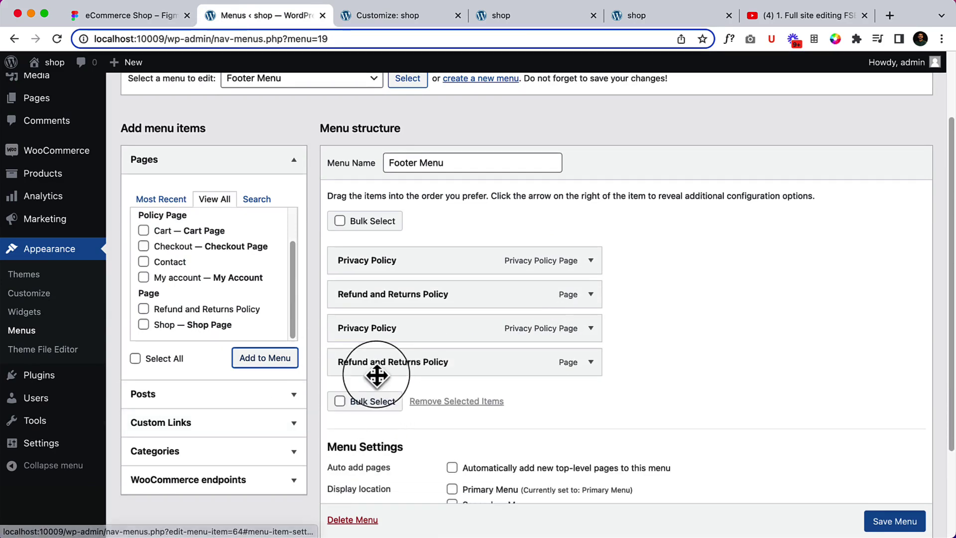
left_click(590, 329)
left_click(350, 463)
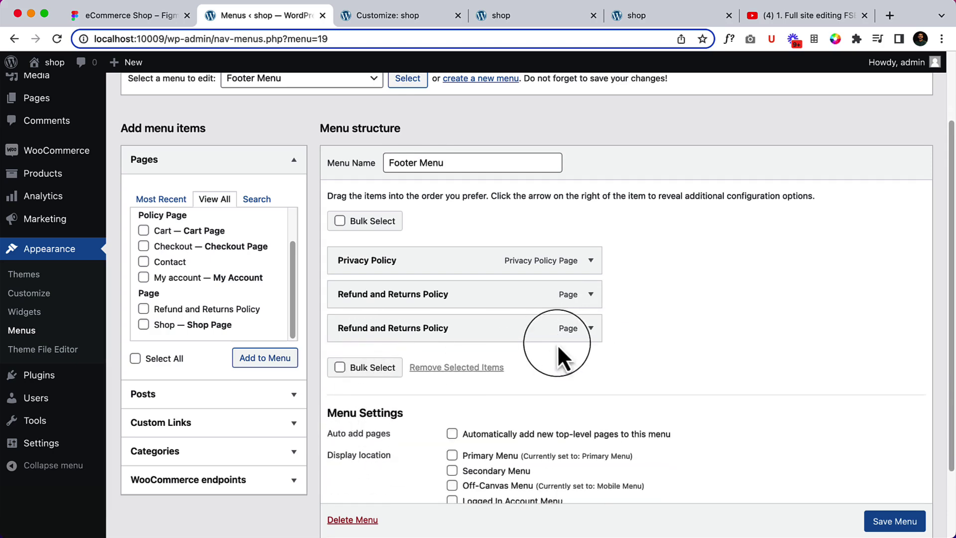
left_click(591, 329)
left_click(350, 450)
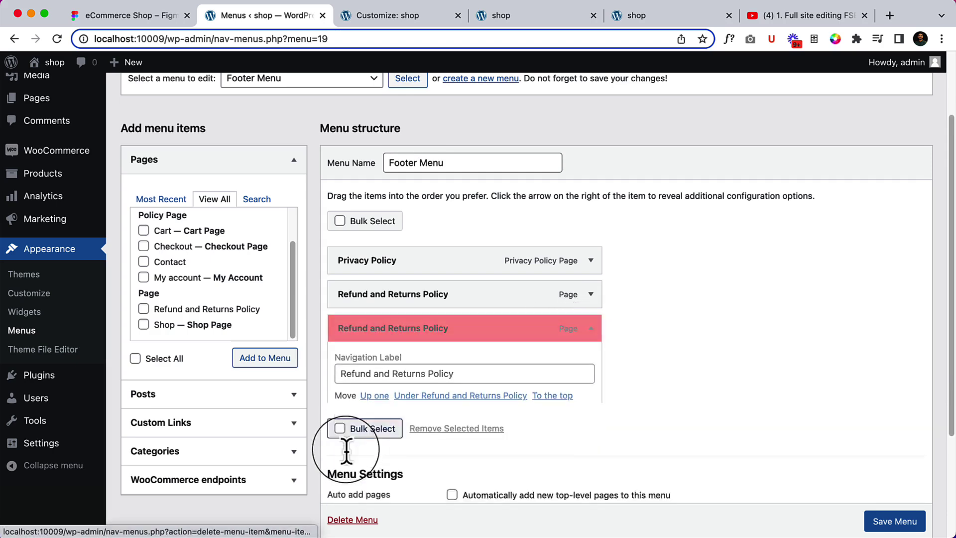
Step: Add a custom link named "Terms & Conditions" with the URL # to the Footer Menu
left_click(231, 426)
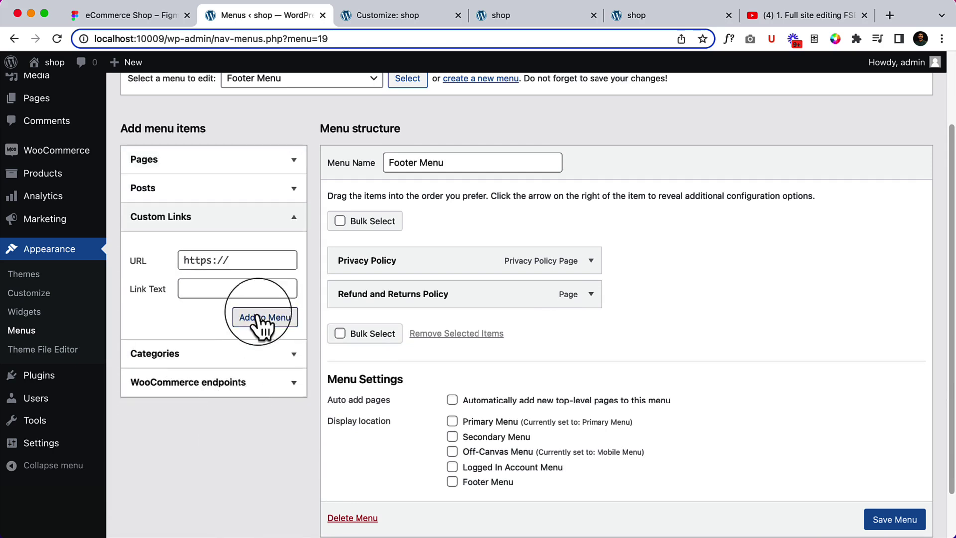
left_click(260, 259)
type("#")
key("Tab")
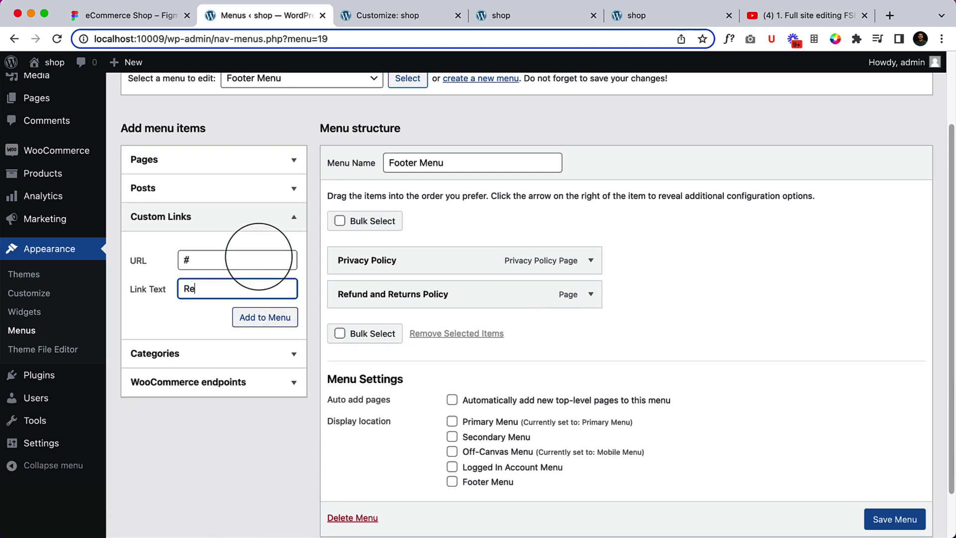
type("Re")
key("BackSpace")
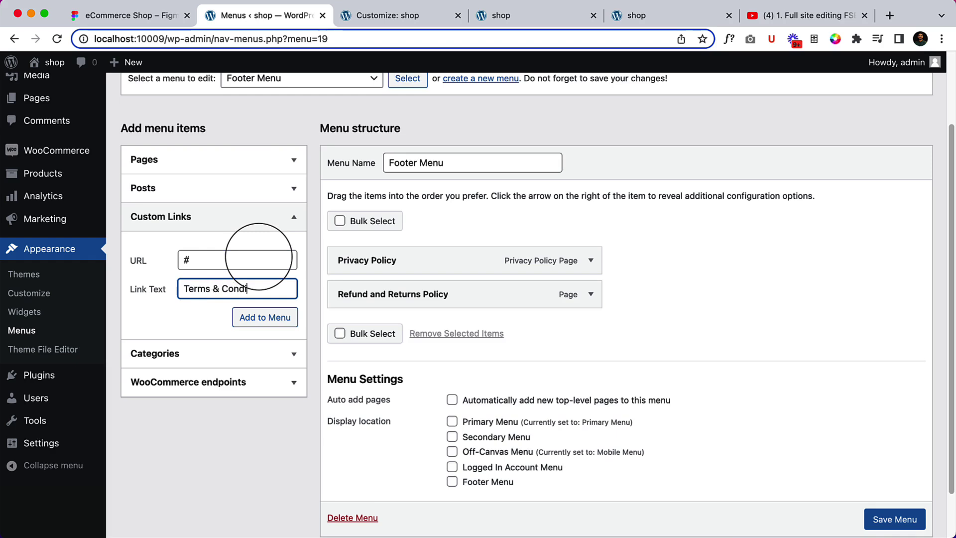
key("Return")
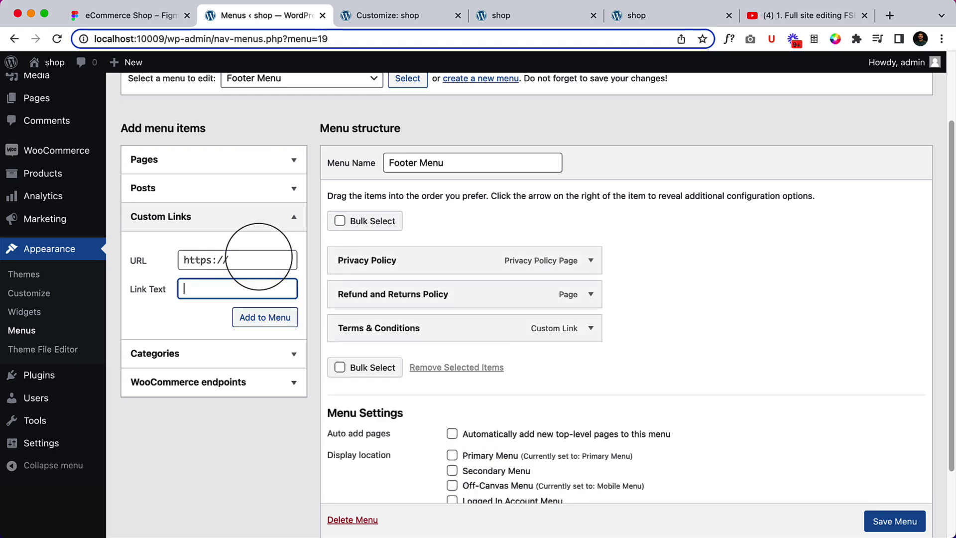
Step: Add a second custom link named "FAQ's" with the URL # to the Footer Menu
key("super+a")
type("#")
key("Tab")
left_click(289, 317)
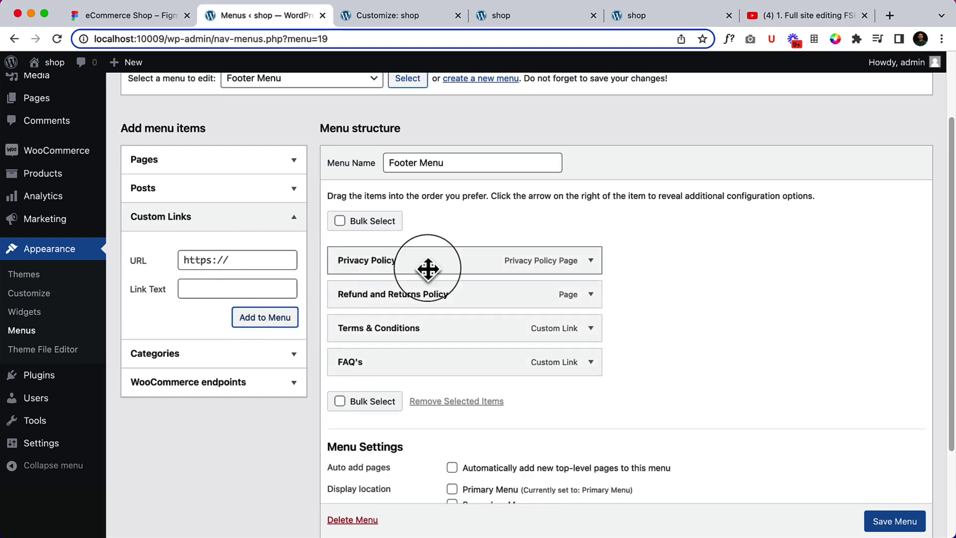
Step: Assign the menu to the Footer Menu display location and save it
scroll(586, 460, "down", 3)
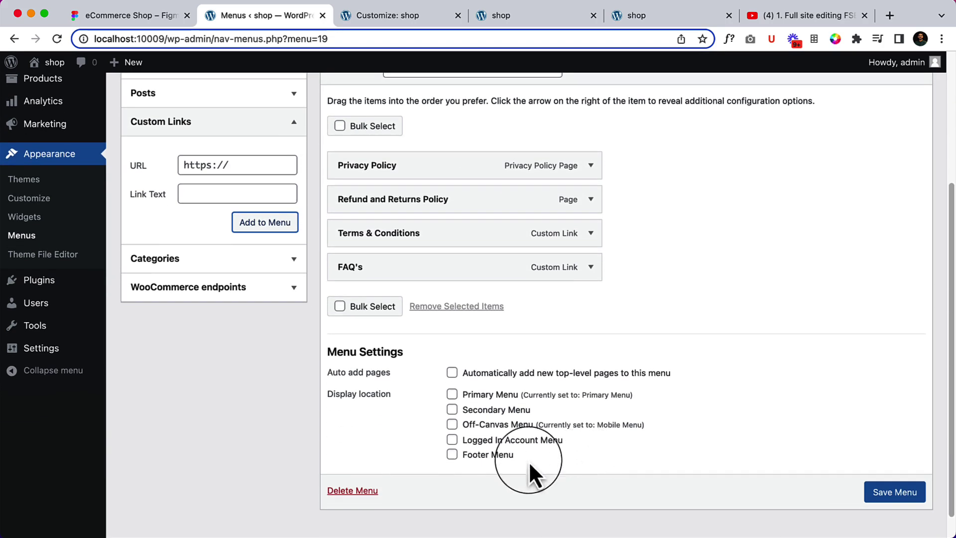
left_click(479, 459)
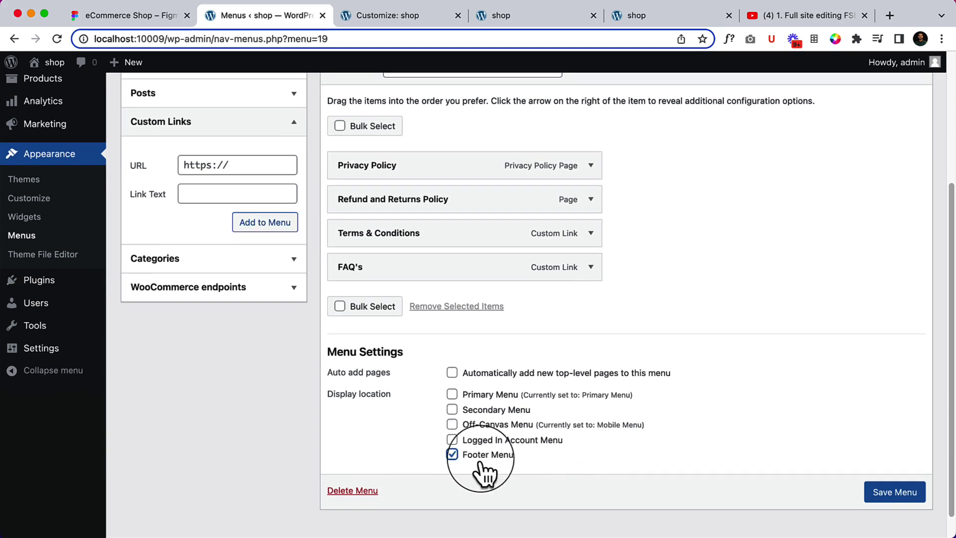
left_click(891, 492)
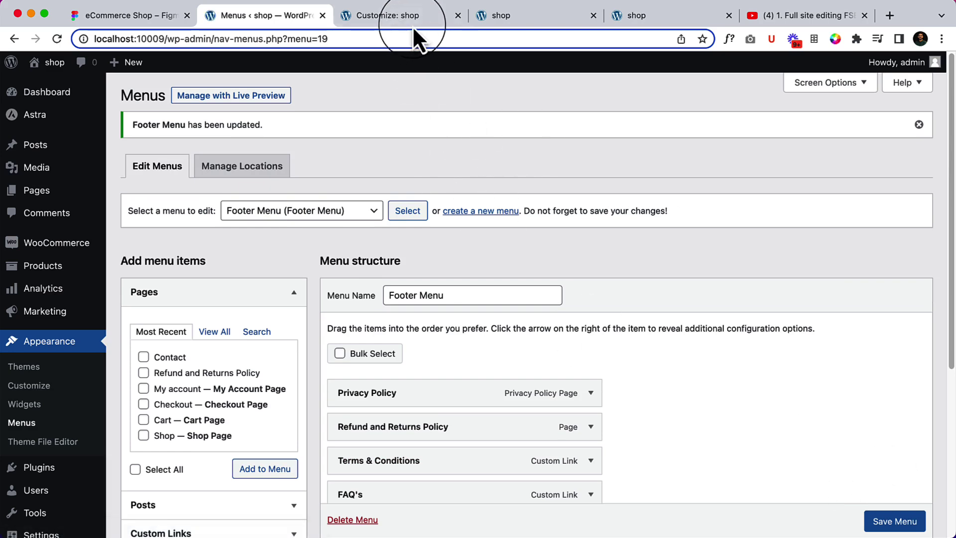
Step: In the Customizer's Footer Builder, add the Footer Menu element beside Widget 1 in the primary footer row
left_click(416, 12)
scroll(169, 261, "down", 1)
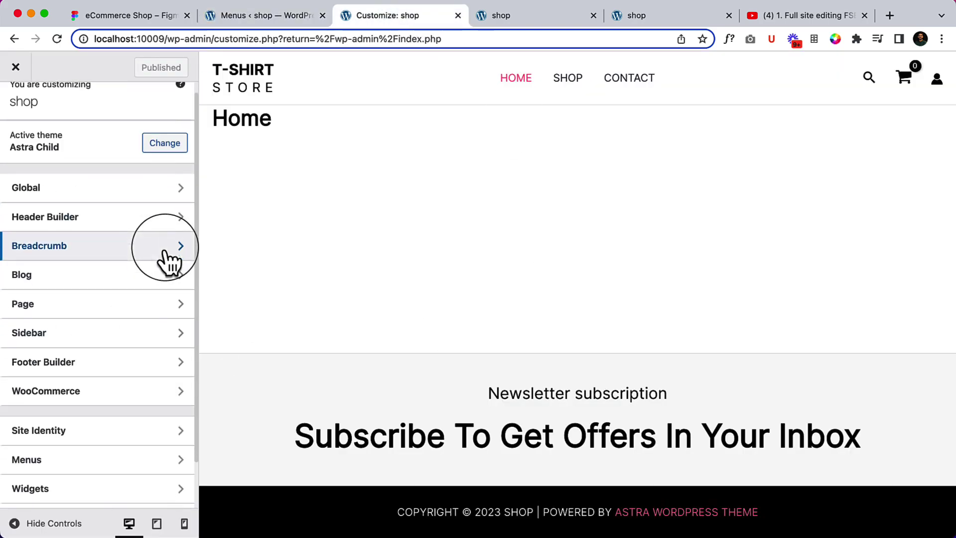
left_click(112, 362)
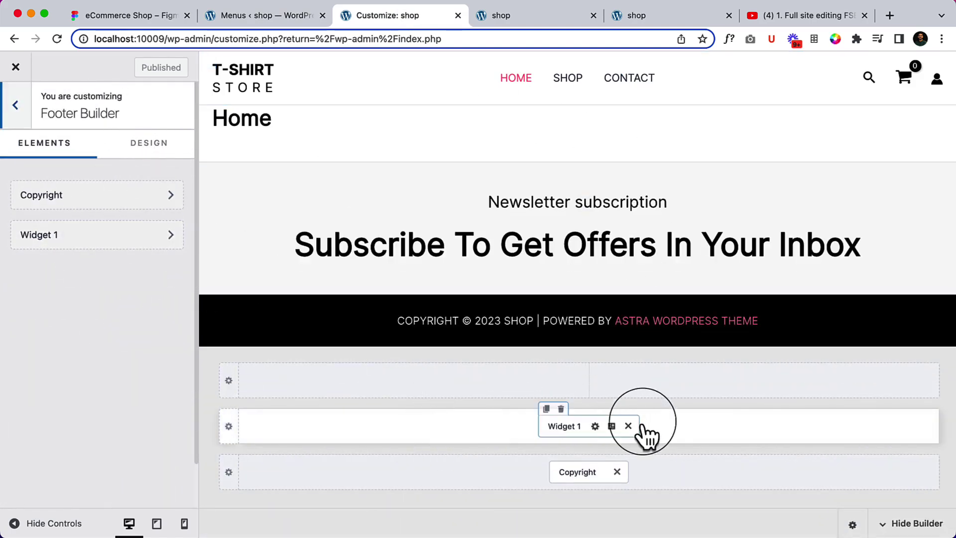
left_click(662, 423)
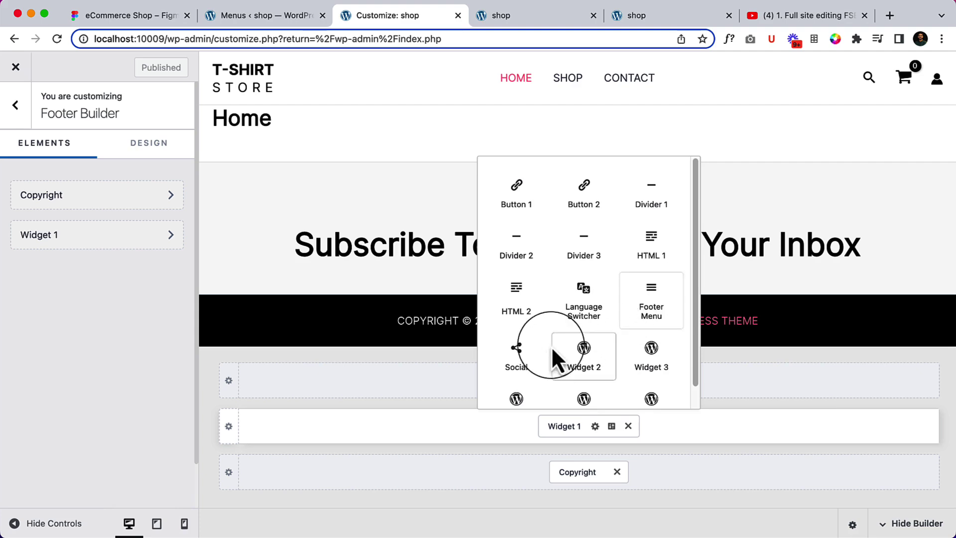
scroll(604, 341, "down", 1)
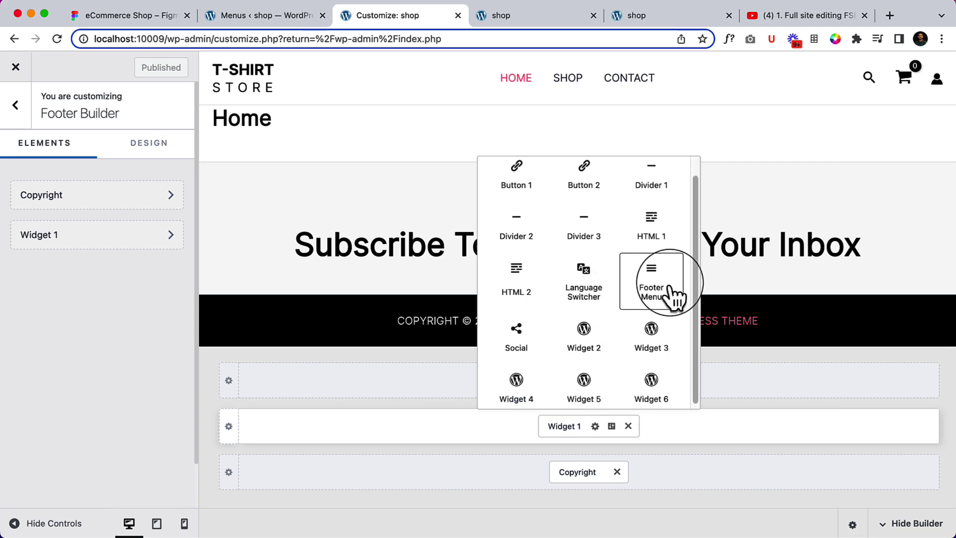
left_click(675, 296)
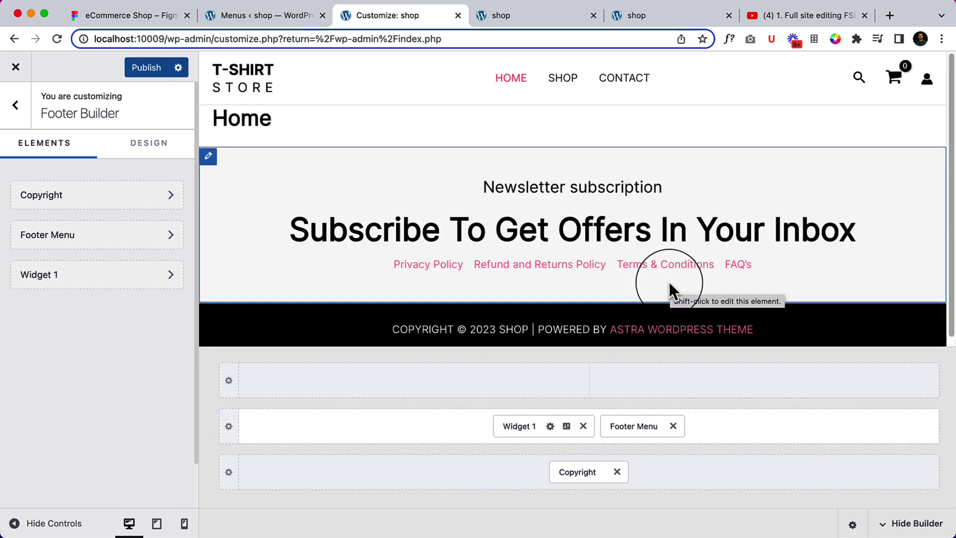
Step: Examine the newsletter section's background and footer layout in the Figma design
left_click(147, 20)
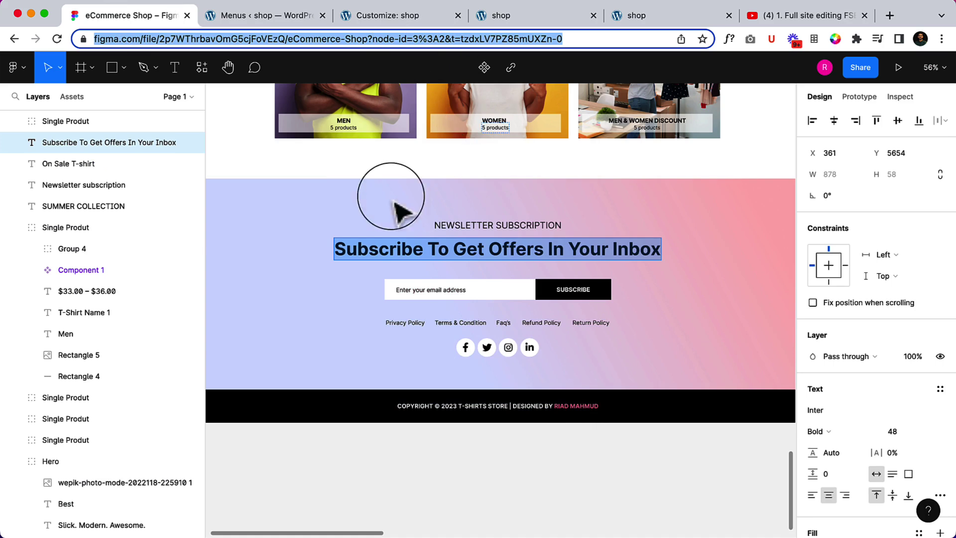
left_click(324, 213)
key("Escape")
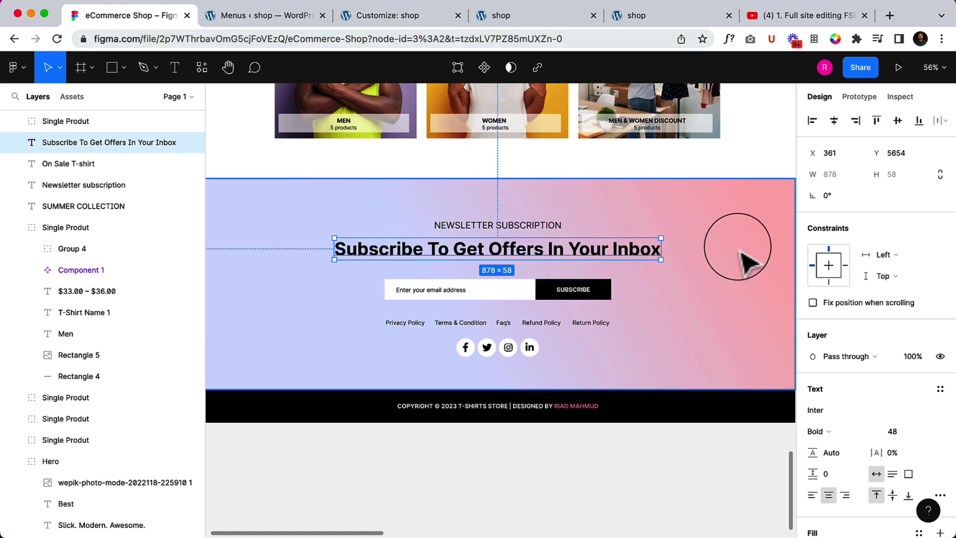
scroll(735, 256, "down", 1)
scroll(735, 256, "down", 2)
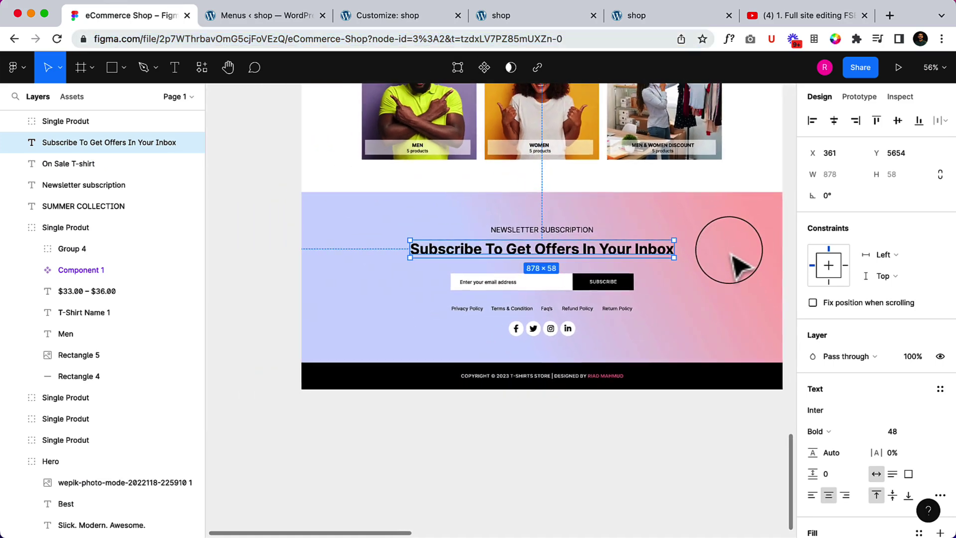
left_click(383, 10)
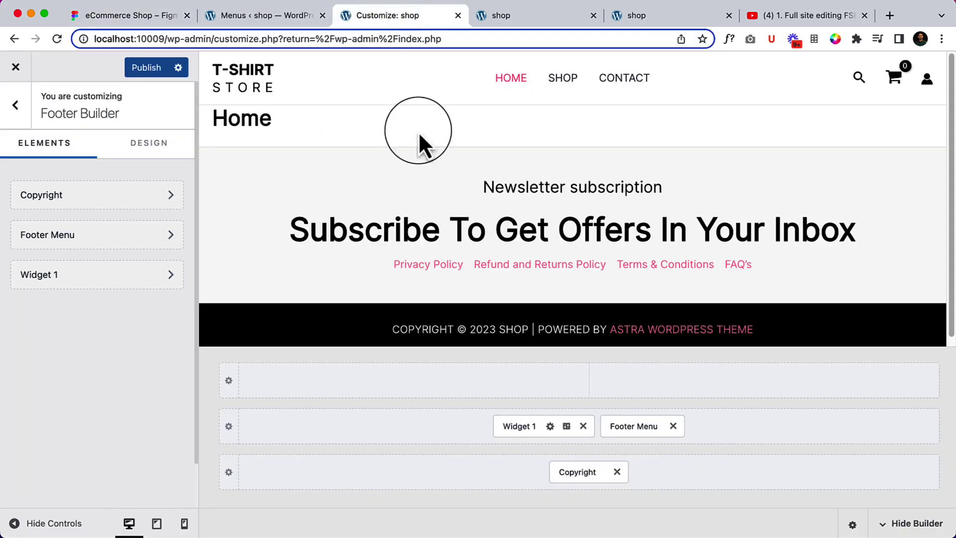
Step: Switch the primary footer row's background from a plain color to a gradient
left_click(227, 424)
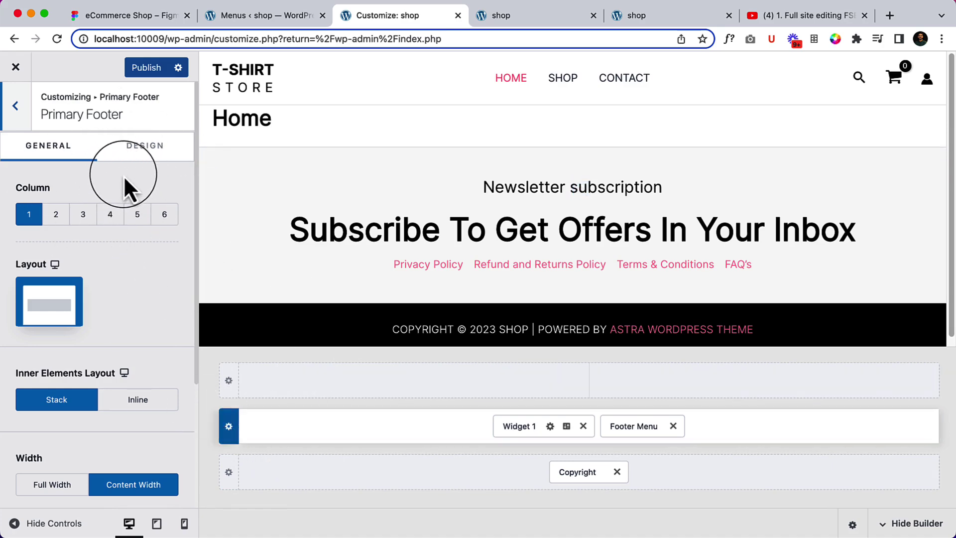
left_click(143, 159)
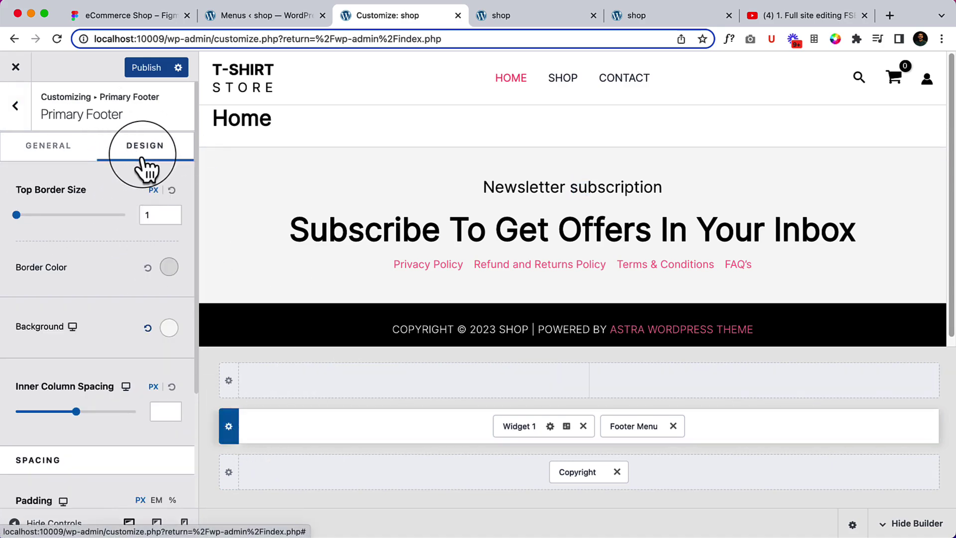
scroll(128, 284, "down", 1)
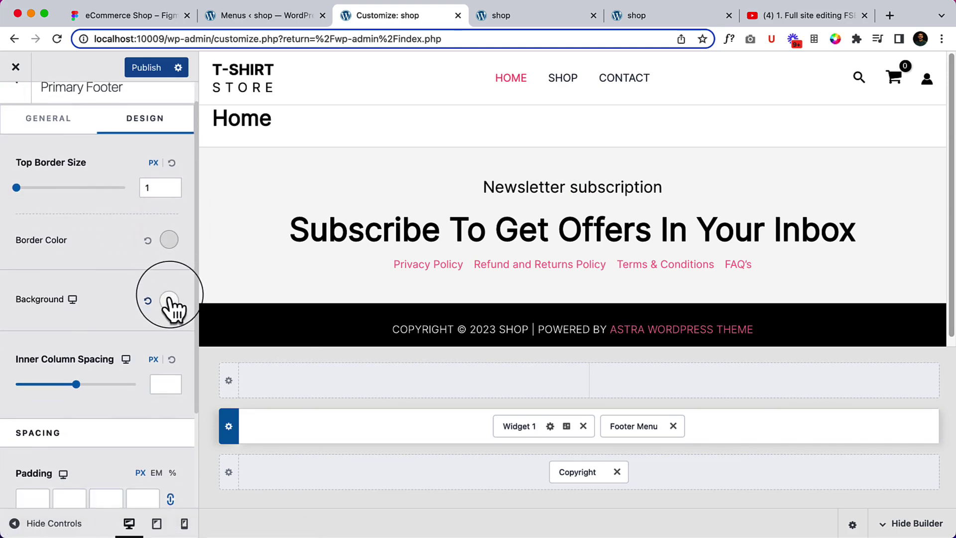
left_click(169, 301)
scroll(168, 301, "down", 3)
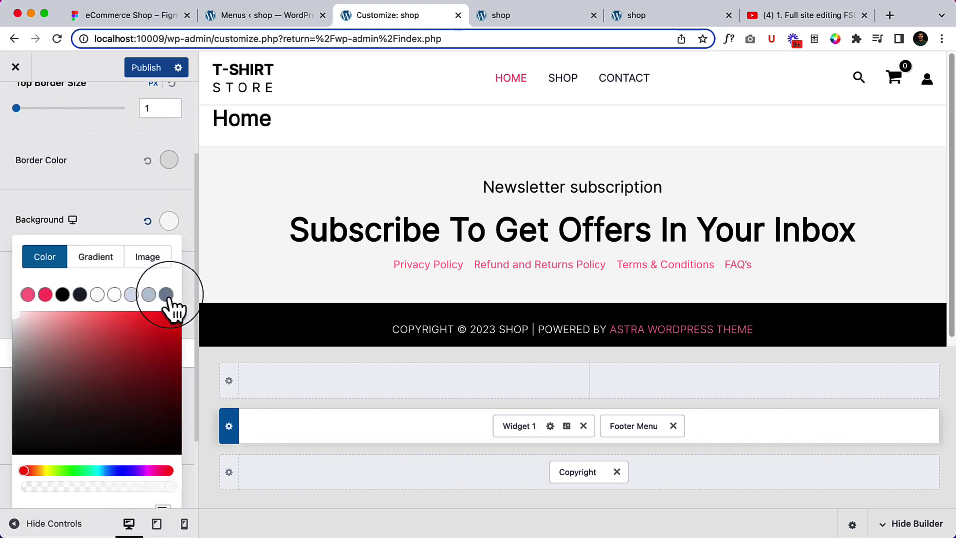
left_click(112, 259)
scroll(115, 274, "down", 2)
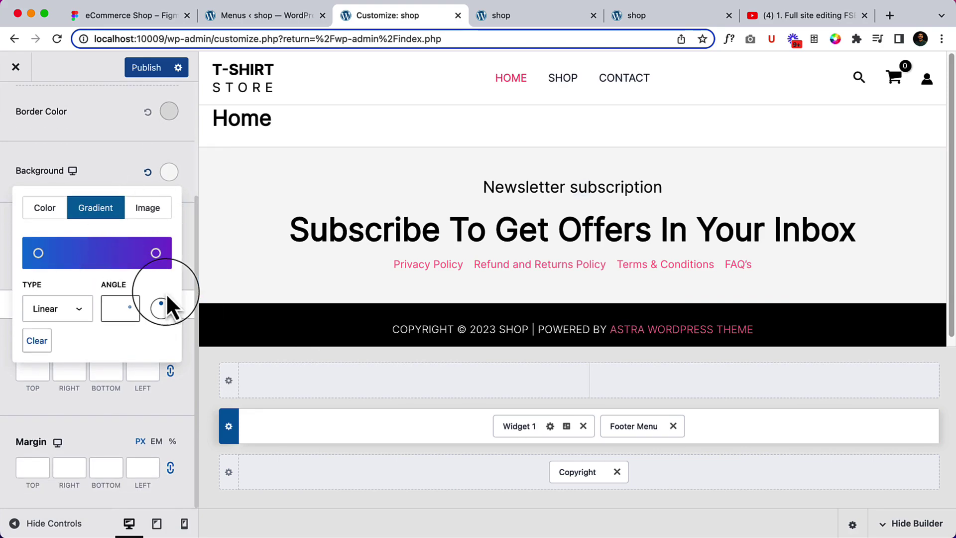
Step: Set the footer gradient's first color stop to DBE3FF, copied from the newsletter rectangle's linear fill in Figma
left_click(38, 253)
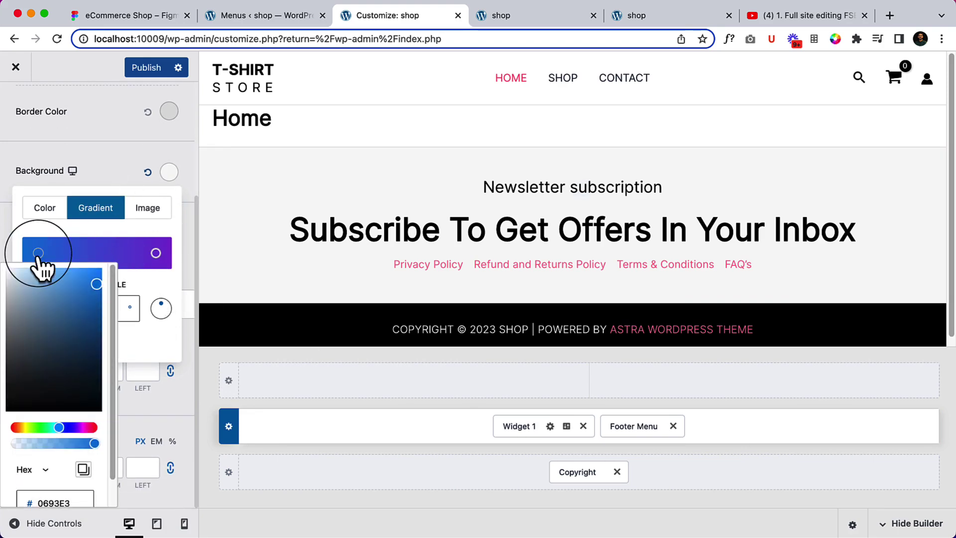
left_click(157, 17)
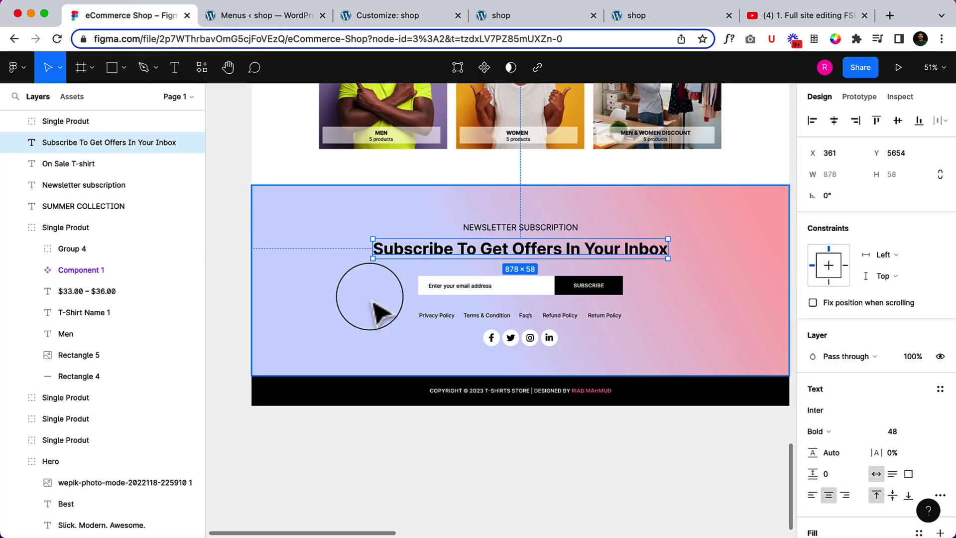
double_click(271, 219)
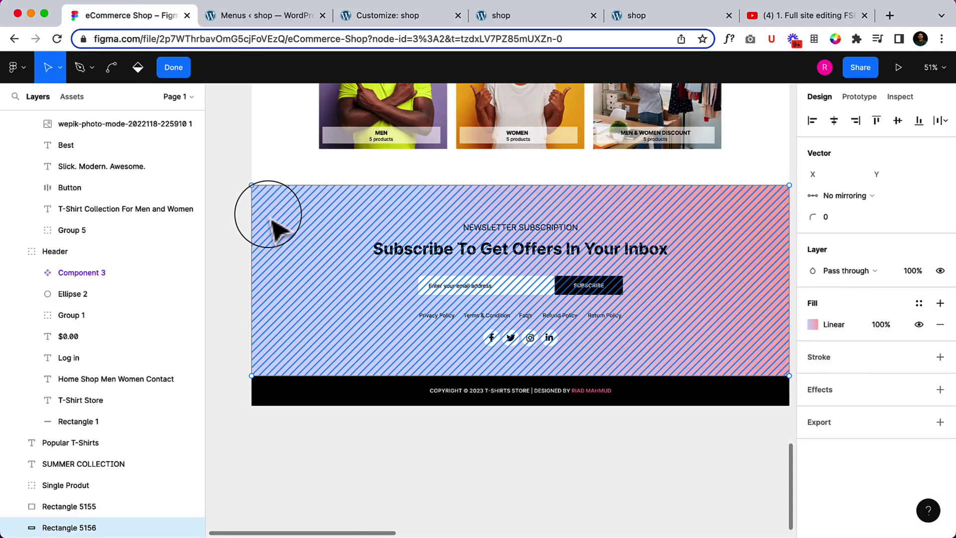
left_click(811, 324)
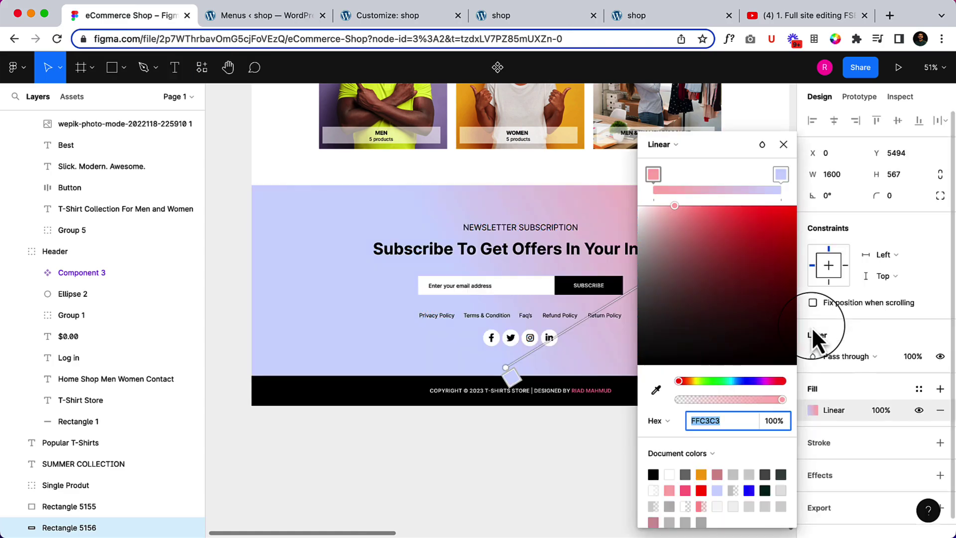
left_click(783, 178)
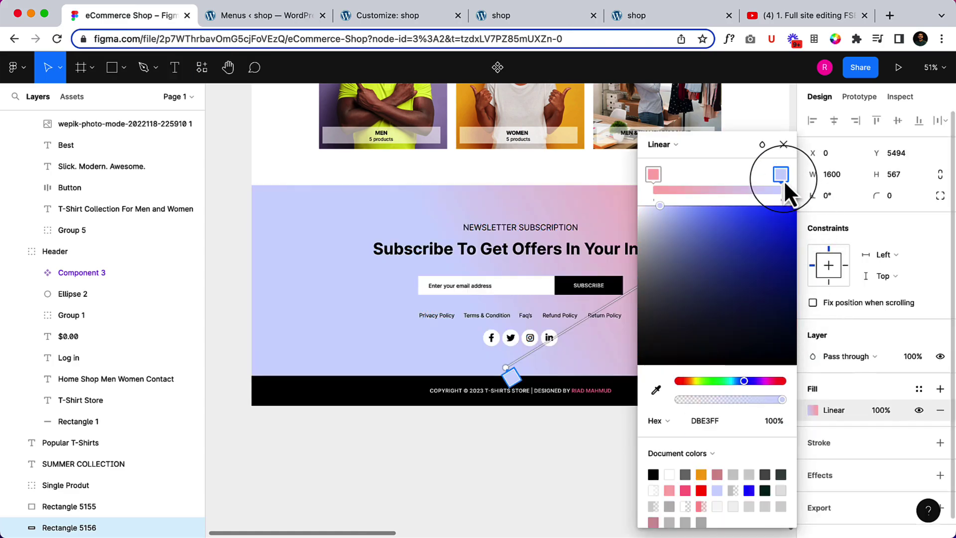
left_click(710, 424)
key("super+c")
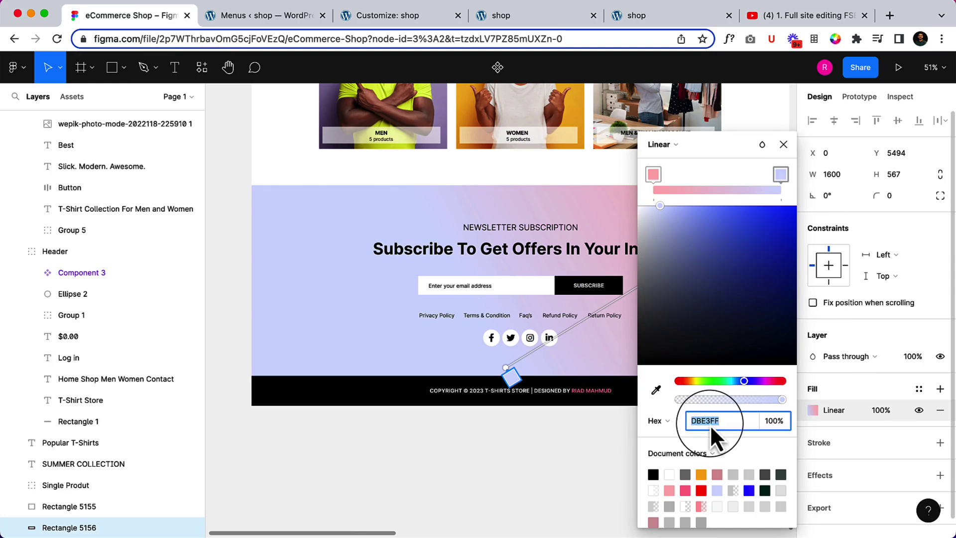
left_click(375, 20)
scroll(50, 493, "down", 1)
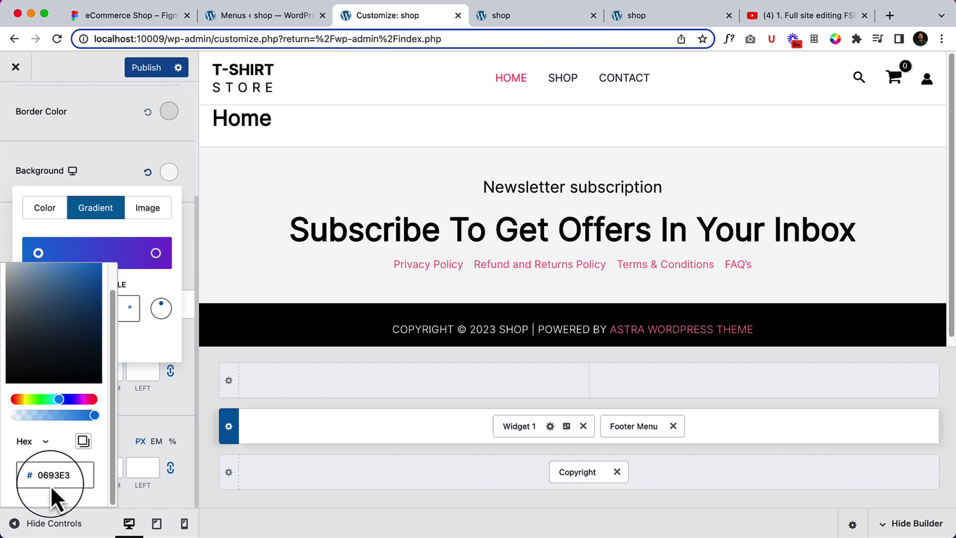
left_click(55, 475)
key("super+a")
key("super+v")
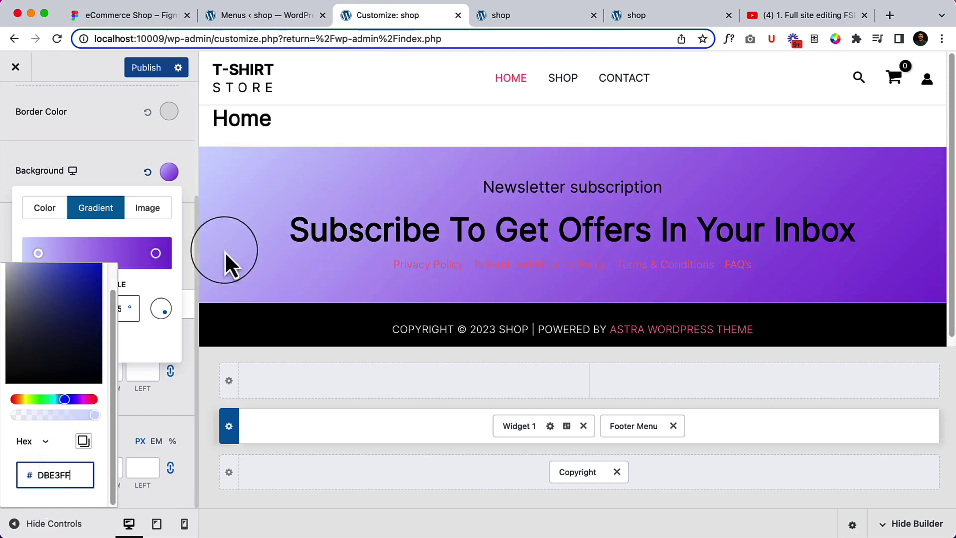
Step: Set the footer gradient's end color stop to FFC3C3, copied from the pink stop of the Figma fill
left_click(160, 17)
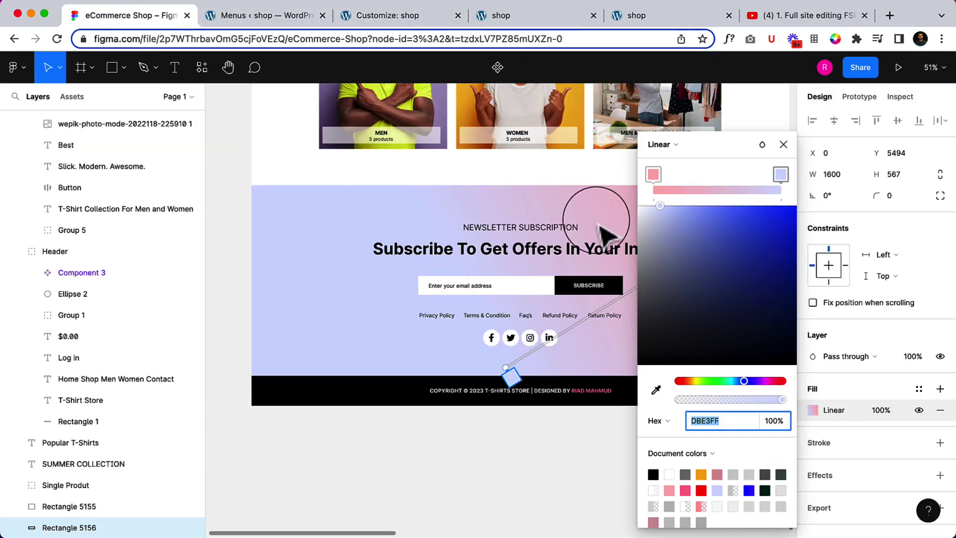
left_click(652, 174)
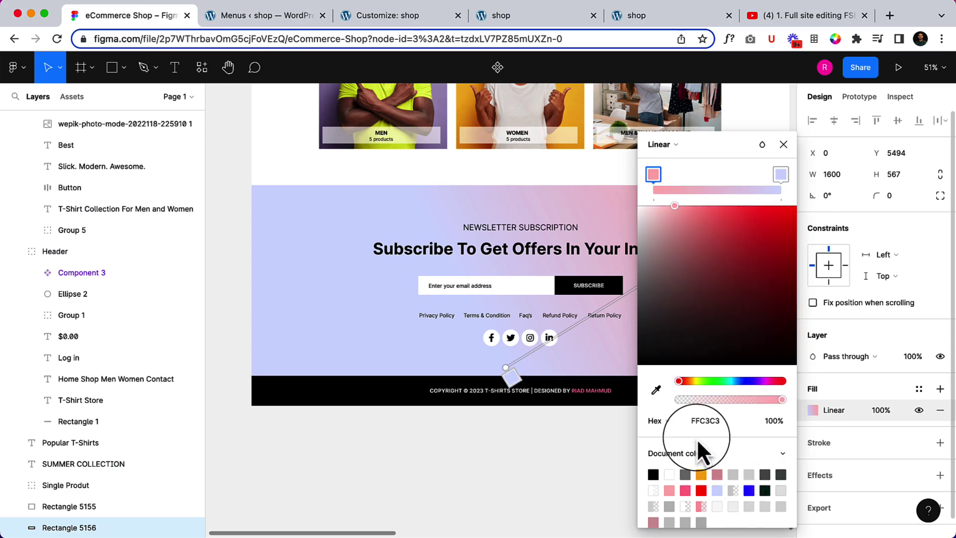
left_click(700, 421)
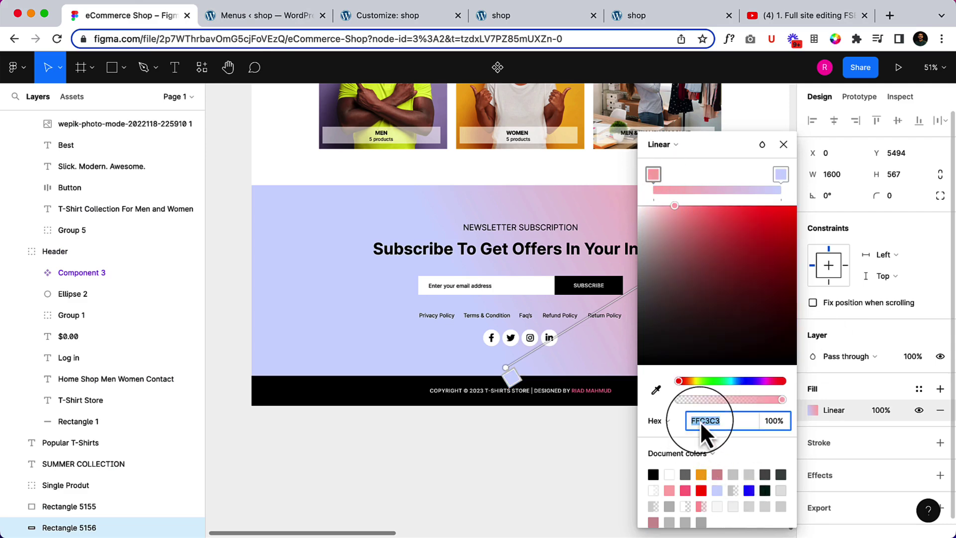
left_click(410, 16)
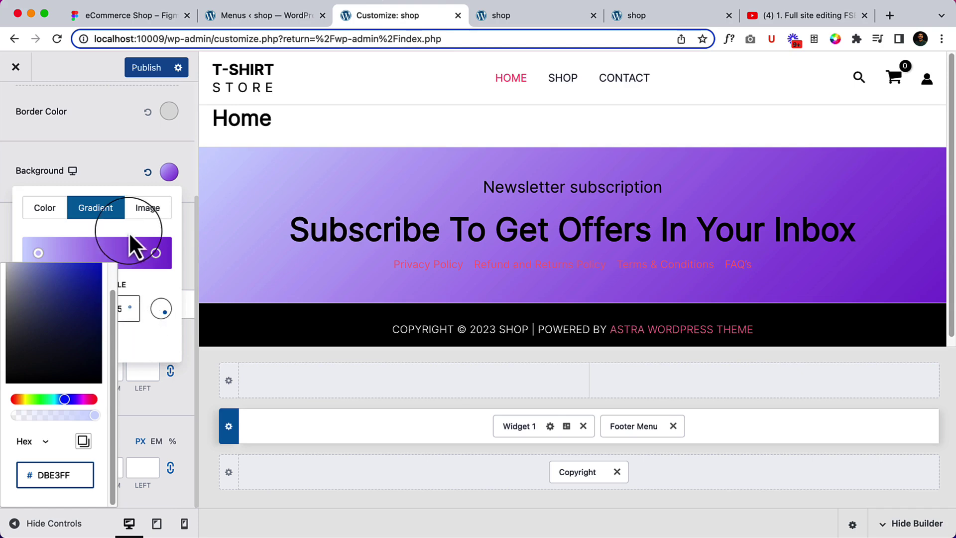
left_click(156, 253)
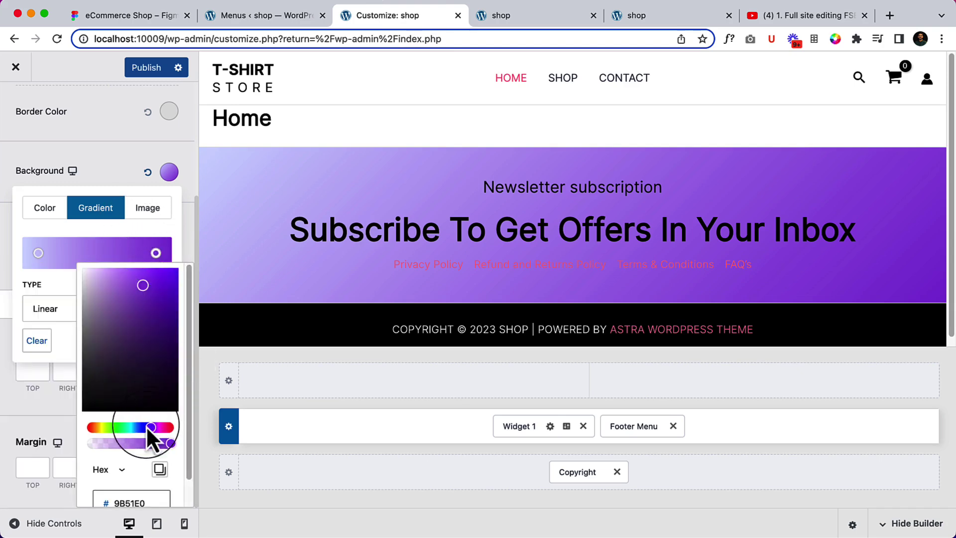
scroll(132, 467, "down", 2)
left_click(132, 474)
key("super+a")
type("FFC1C3")
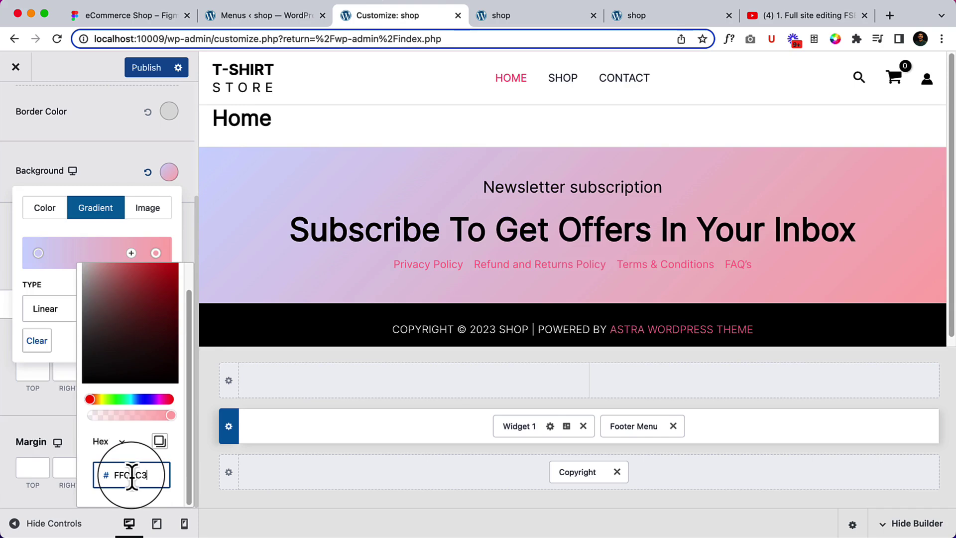
left_click(121, 173)
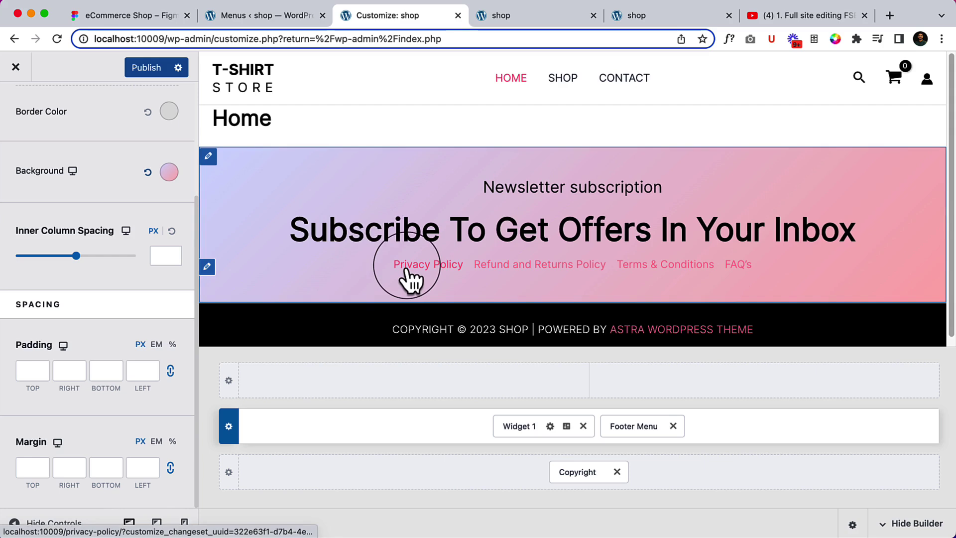
Step: Unlink the primary footer's padding sides and open the top padding for editing
left_click(80, 371)
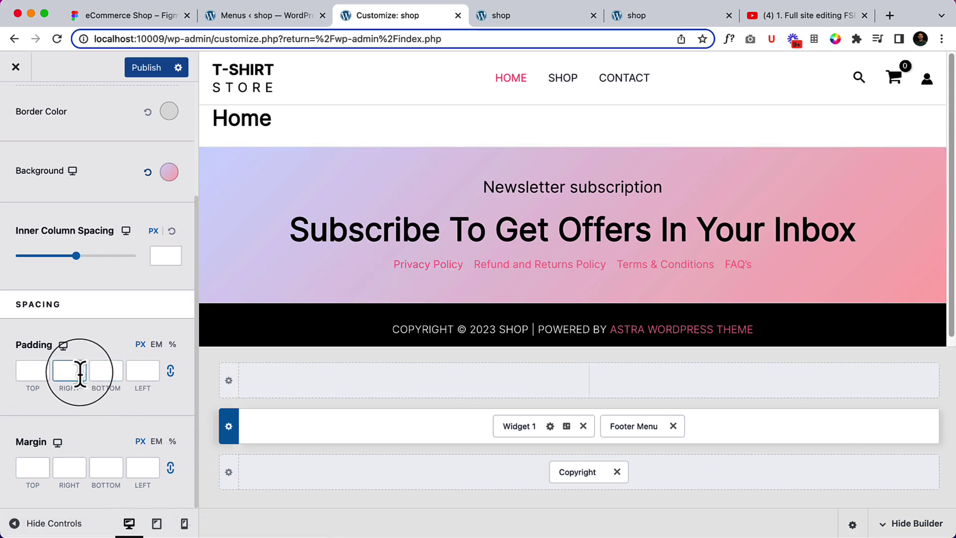
left_click(32, 371)
left_click(170, 371)
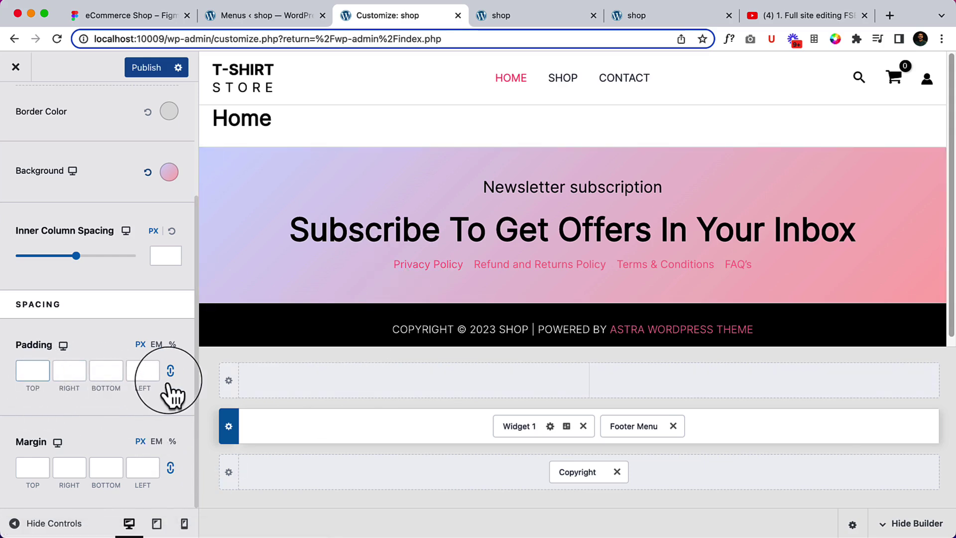
left_click(33, 371)
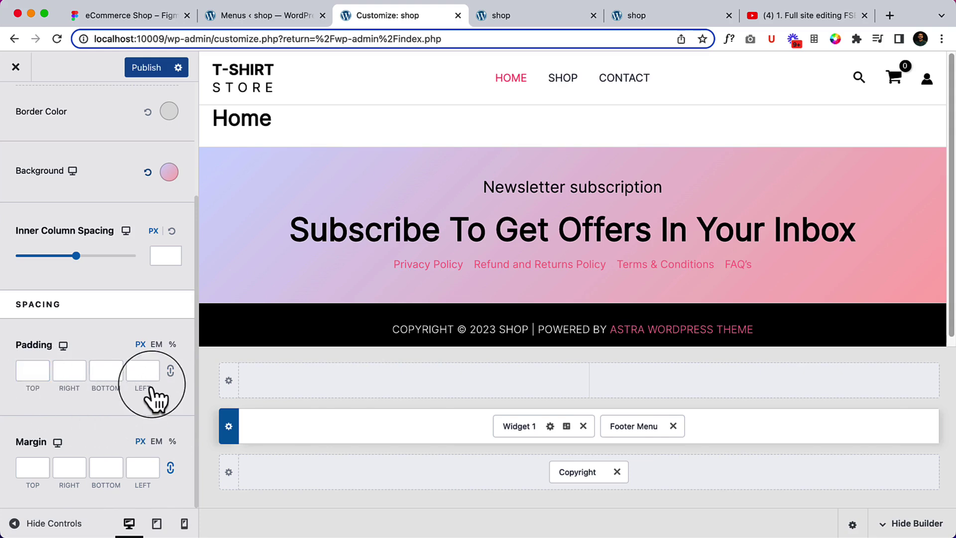